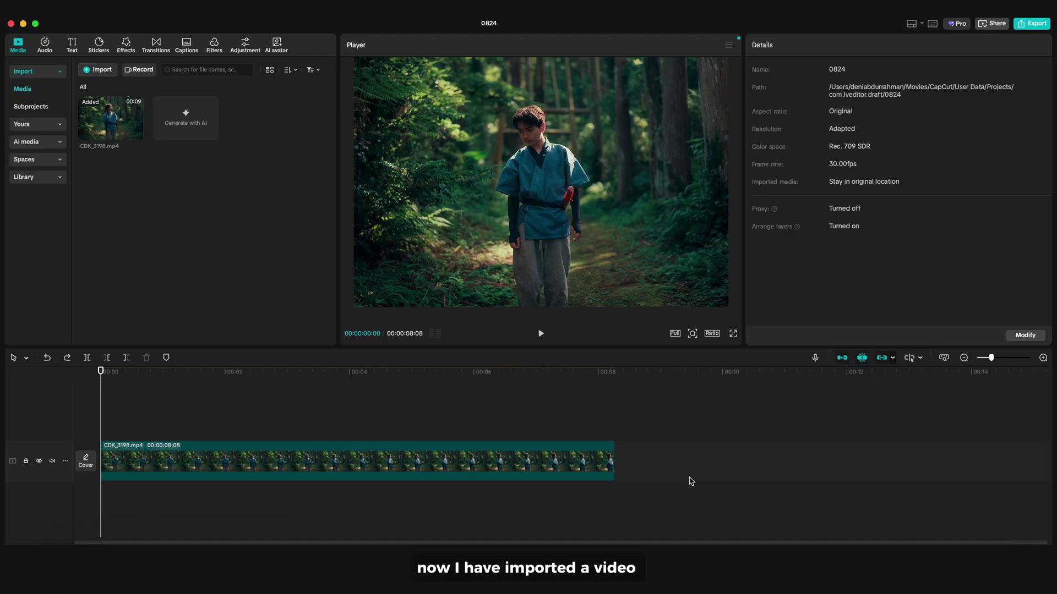
- Duplicate CDK_3198.mp4 onto a track above the original and scale the copy to 200%
{"action": "left_click", "coordinate": [532, 451]}
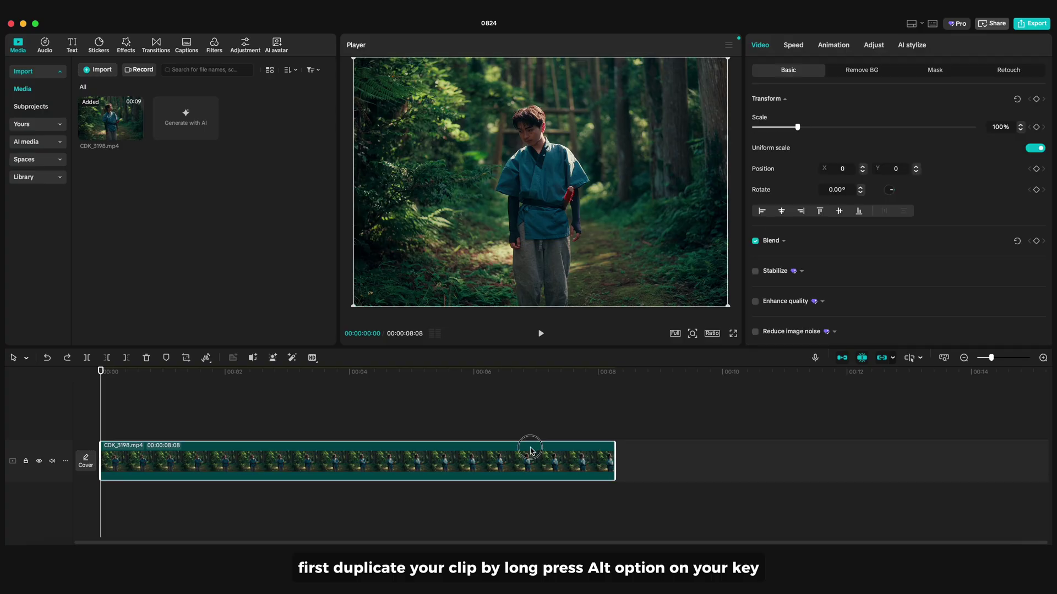
{"action": "left_click_drag", "start_coordinate": [530, 451], "coordinate": [528, 414]}
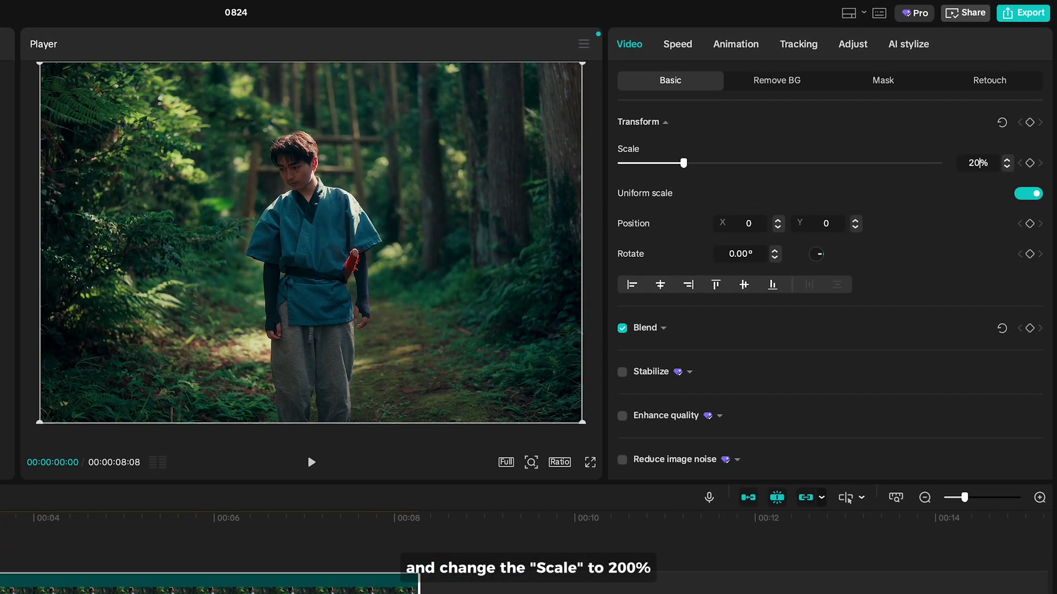
{"action": "key", "text": "Return"}
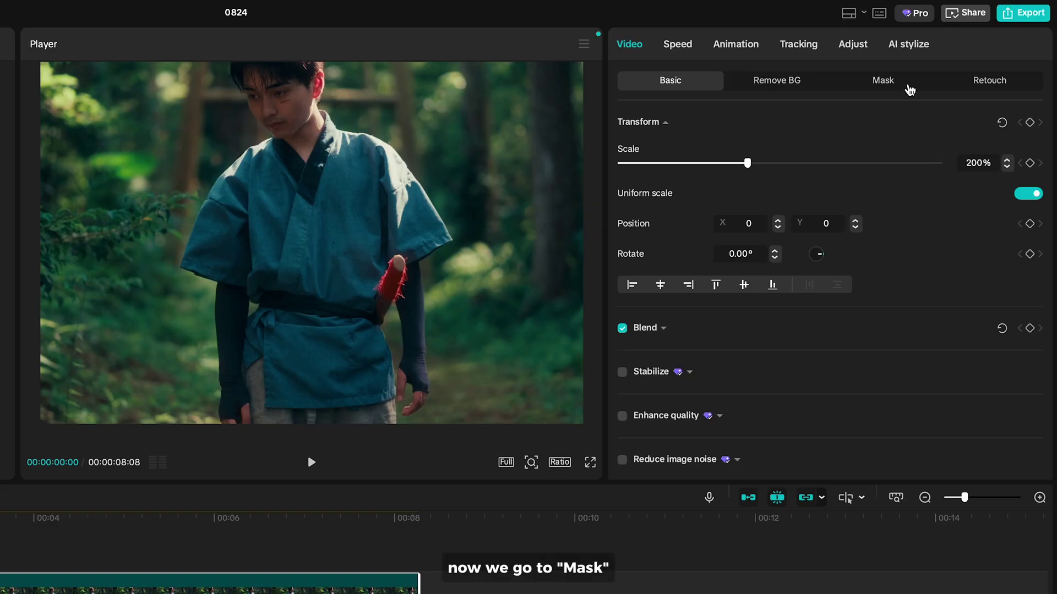
- Give the 200% copy a reversed circle mask and shrink the circle around the man
{"action": "left_click", "coordinate": [906, 86]}
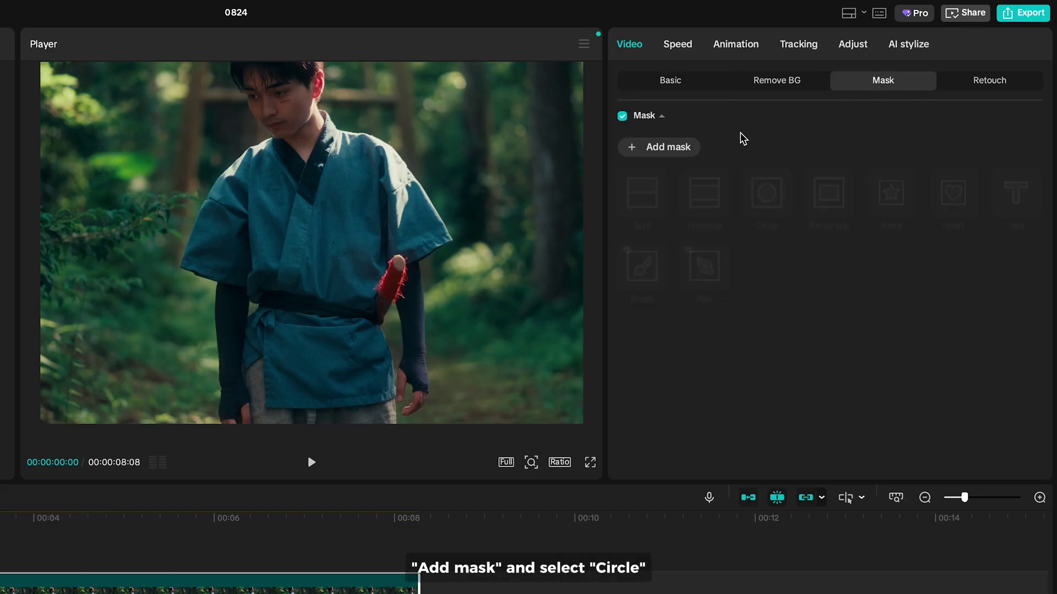
{"action": "left_click", "coordinate": [687, 153]}
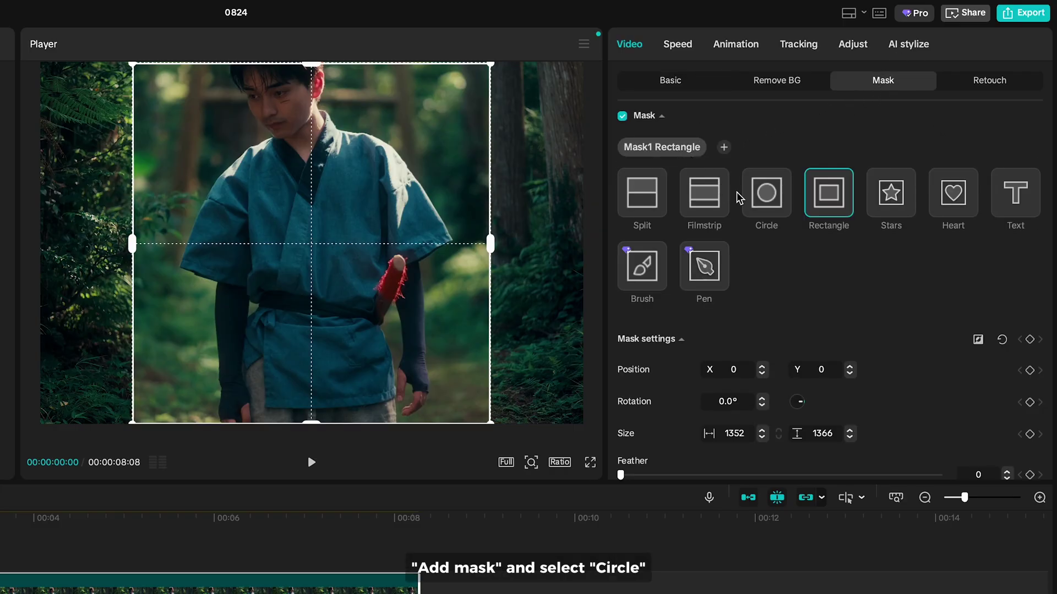
{"action": "left_click", "coordinate": [768, 203]}
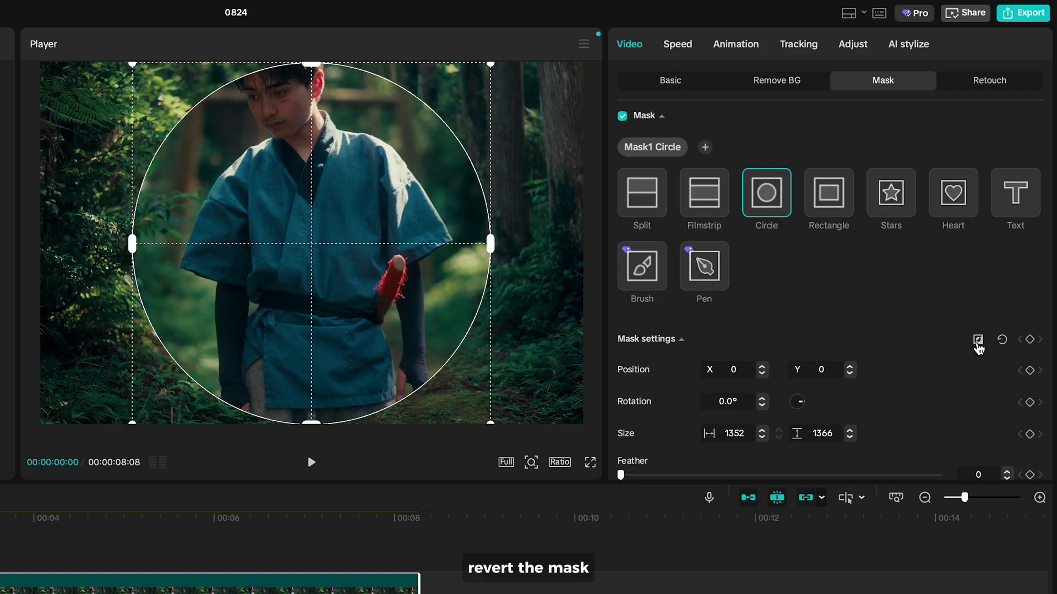
{"action": "left_click", "coordinate": [979, 340]}
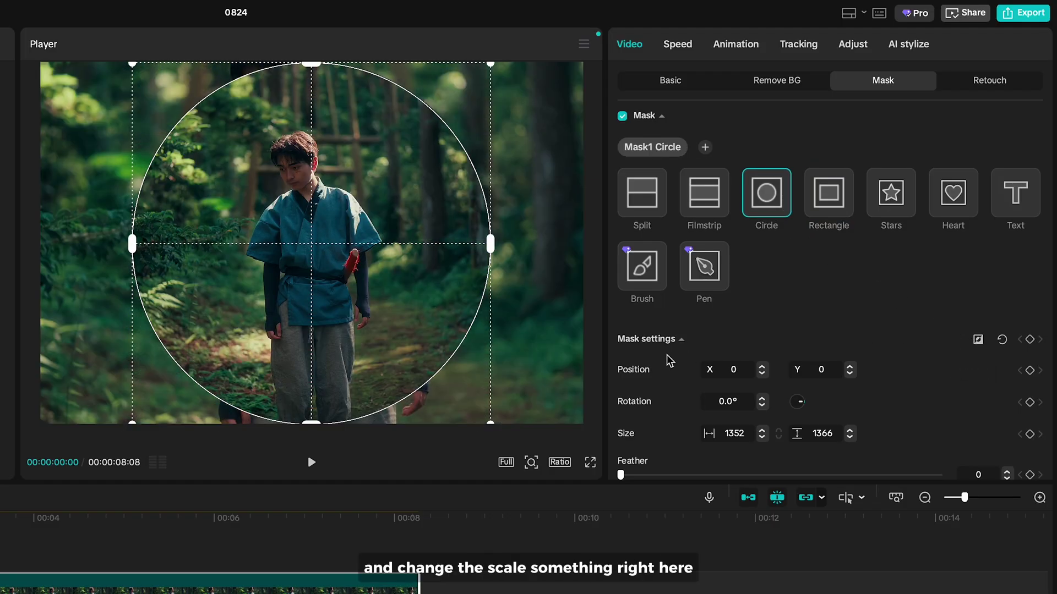
{"action": "left_click_drag", "start_coordinate": [491, 427], "coordinate": [479, 406]}
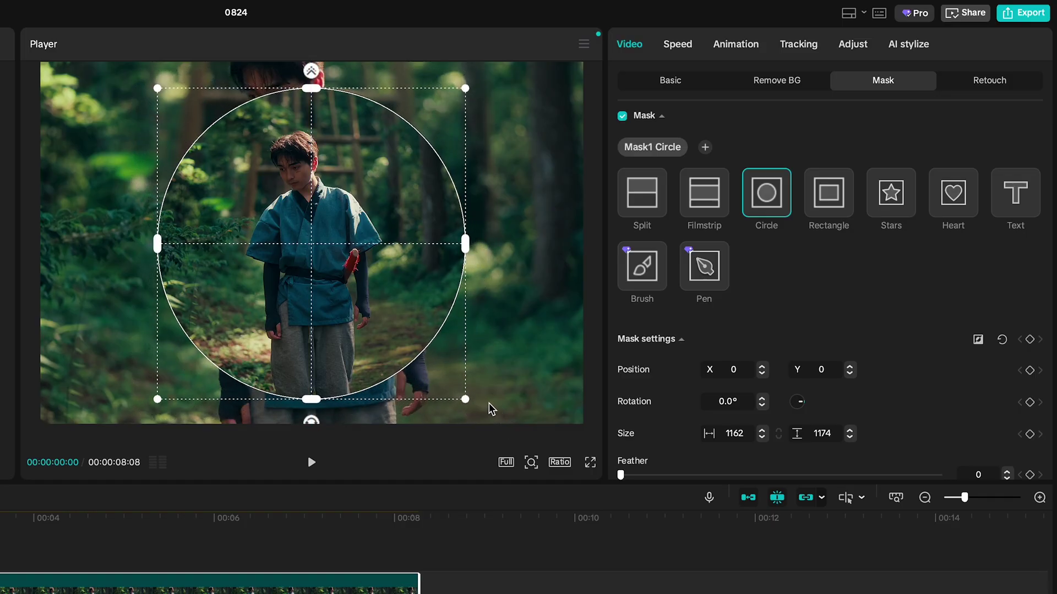
{"action": "scroll", "coordinate": [667, 468], "scroll_direction": "down", "scroll_amount": 3}
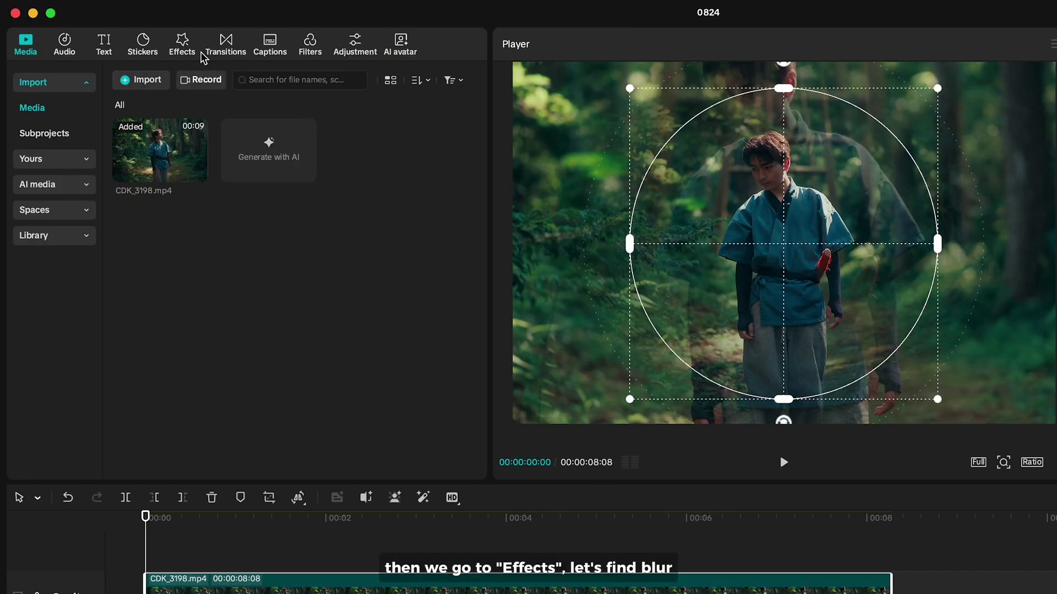
- Search effects for 'blur' and apply Blur to the top clip at strength 21
{"action": "left_click", "coordinate": [189, 49]}
{"action": "left_click", "coordinate": [184, 79]}
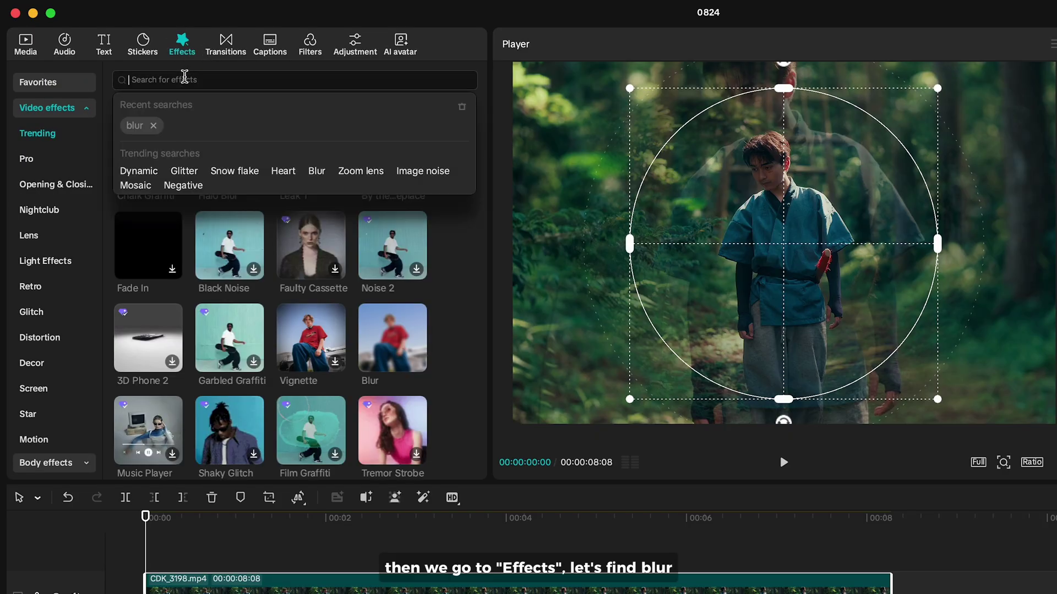
{"action": "type", "text": "blur"}
{"action": "key", "text": "Return"}
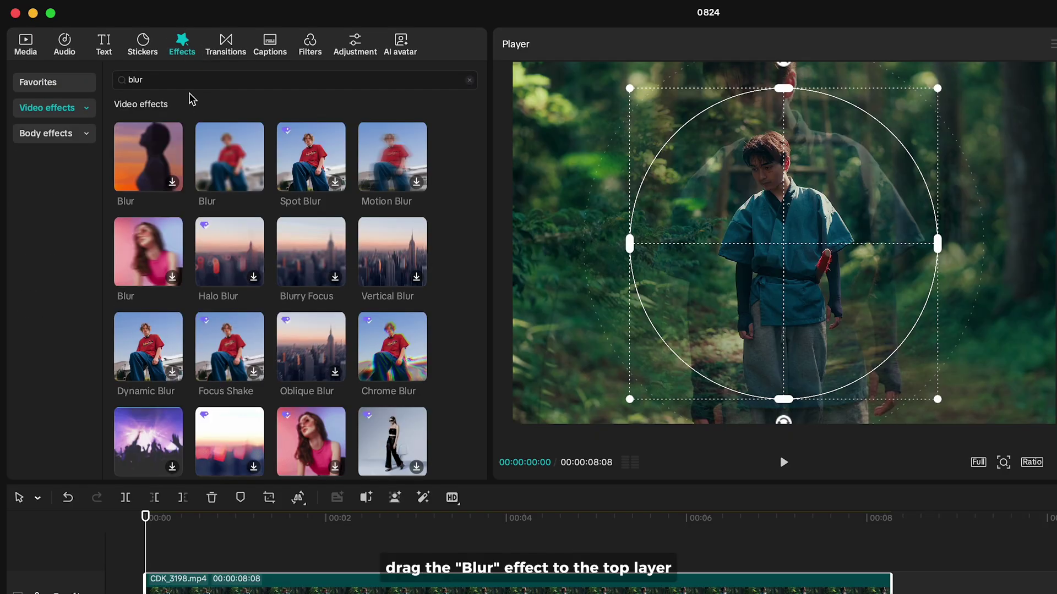
{"action": "left_click_drag", "start_coordinate": [214, 142], "coordinate": [389, 378]}
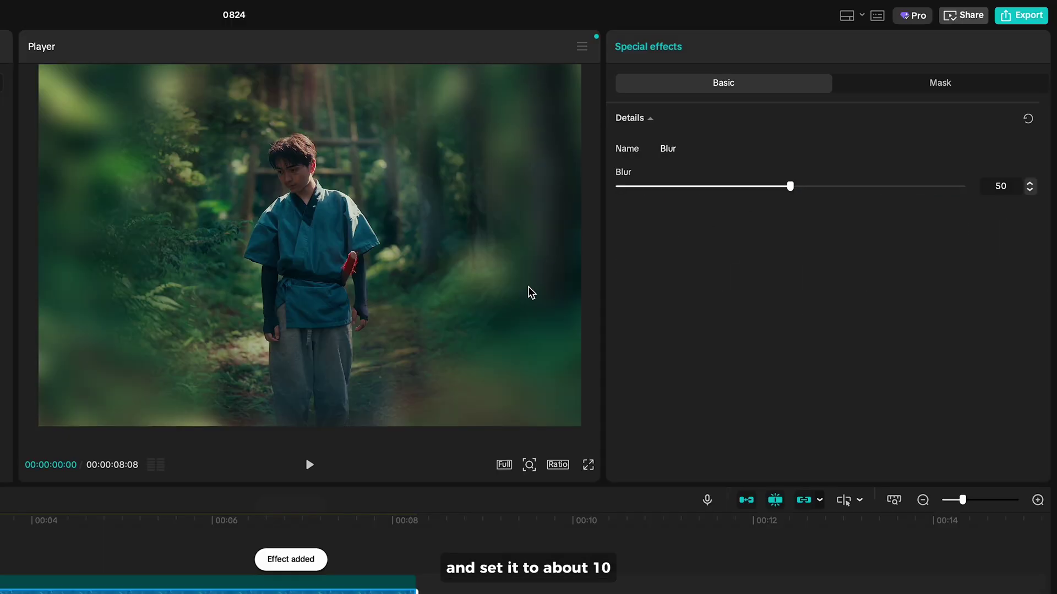
{"action": "left_click_drag", "start_coordinate": [789, 188], "coordinate": [690, 187]}
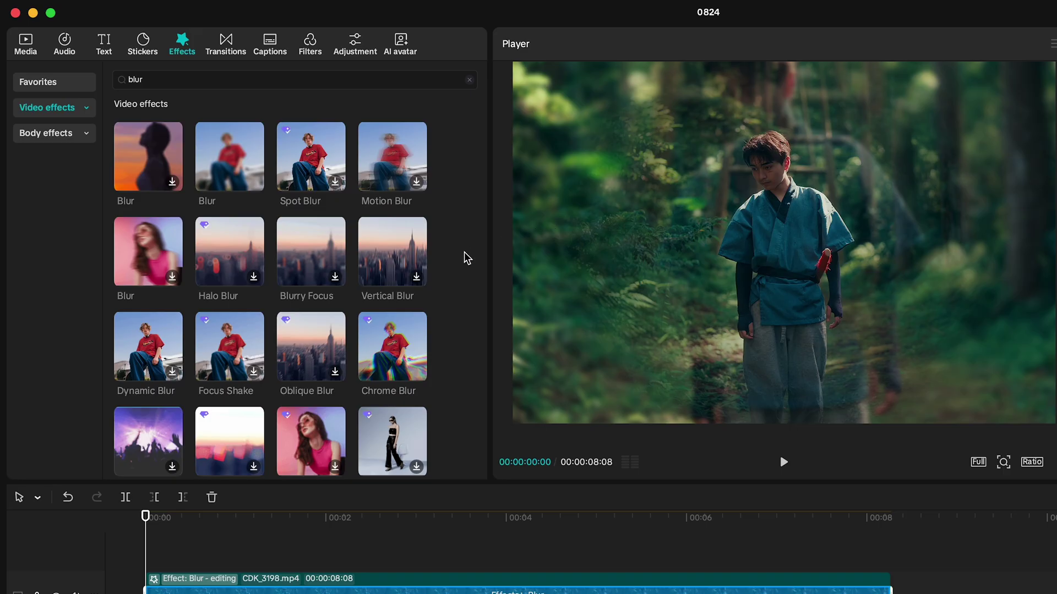
- Add the Chrome Blur effect to the same top clip
{"action": "scroll", "coordinate": [355, 291], "scroll_direction": "down", "scroll_amount": 1}
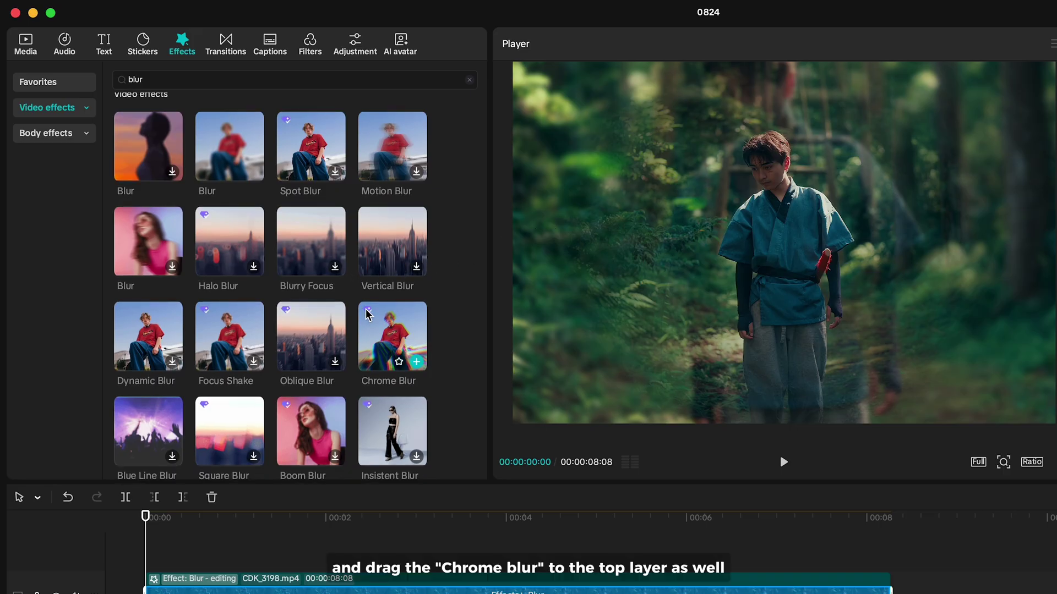
{"action": "left_click_drag", "start_coordinate": [368, 315], "coordinate": [412, 581]}
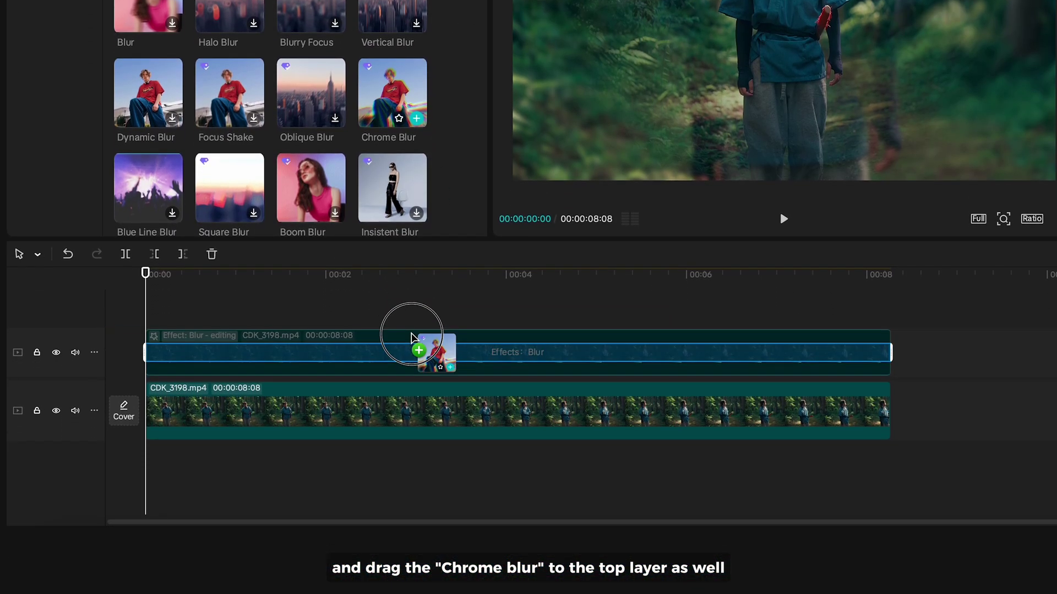
{"action": "left_click_drag", "start_coordinate": [412, 337], "coordinate": [414, 338]}
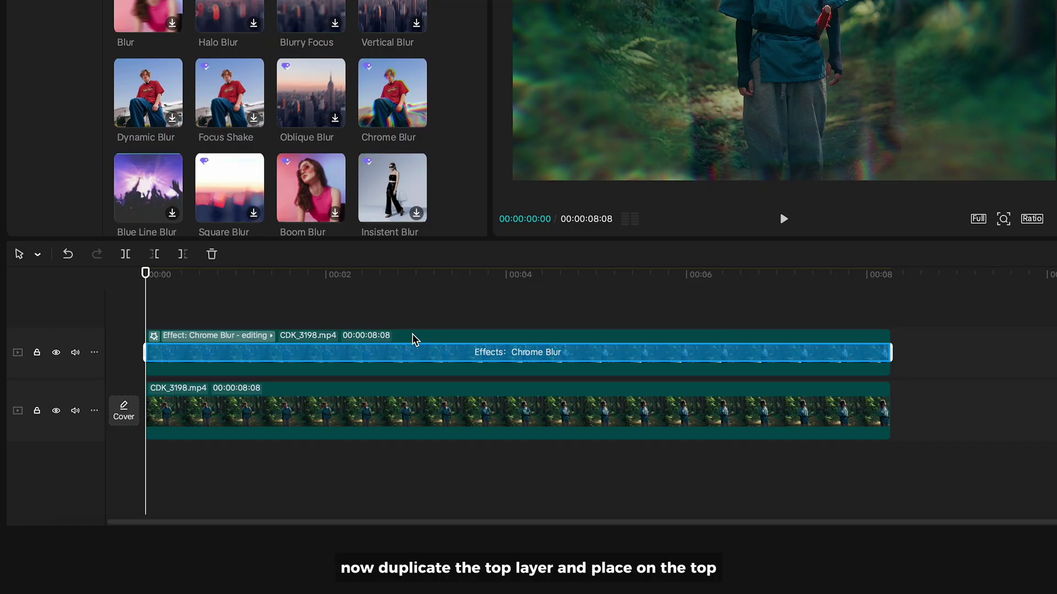
- Duplicate the blurred top clip onto a new track above and show its Basic settings
{"action": "left_click", "coordinate": [425, 373]}
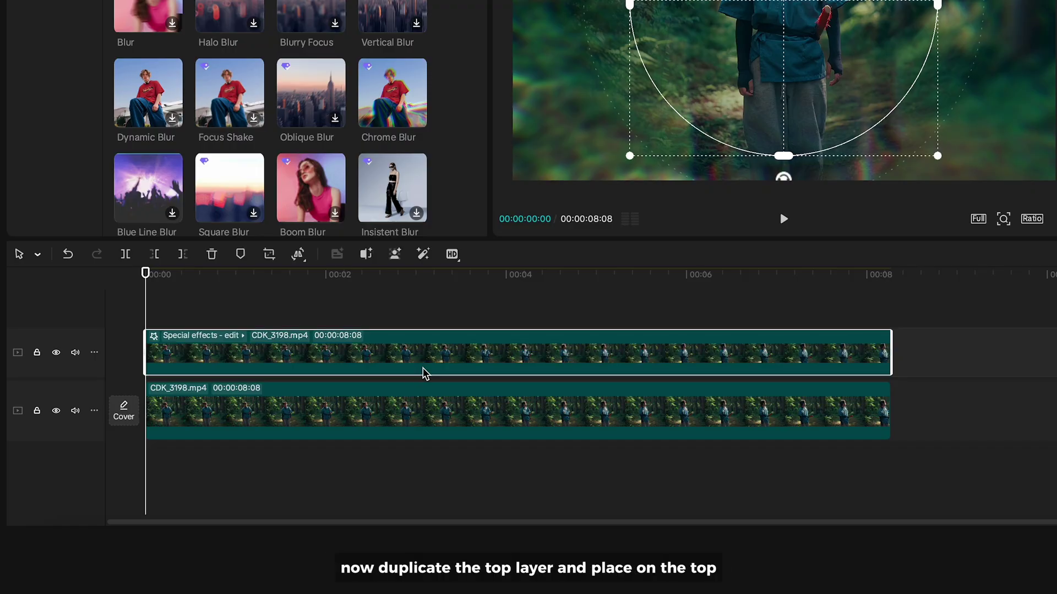
{"action": "left_click_drag", "start_coordinate": [423, 373], "coordinate": [415, 322]}
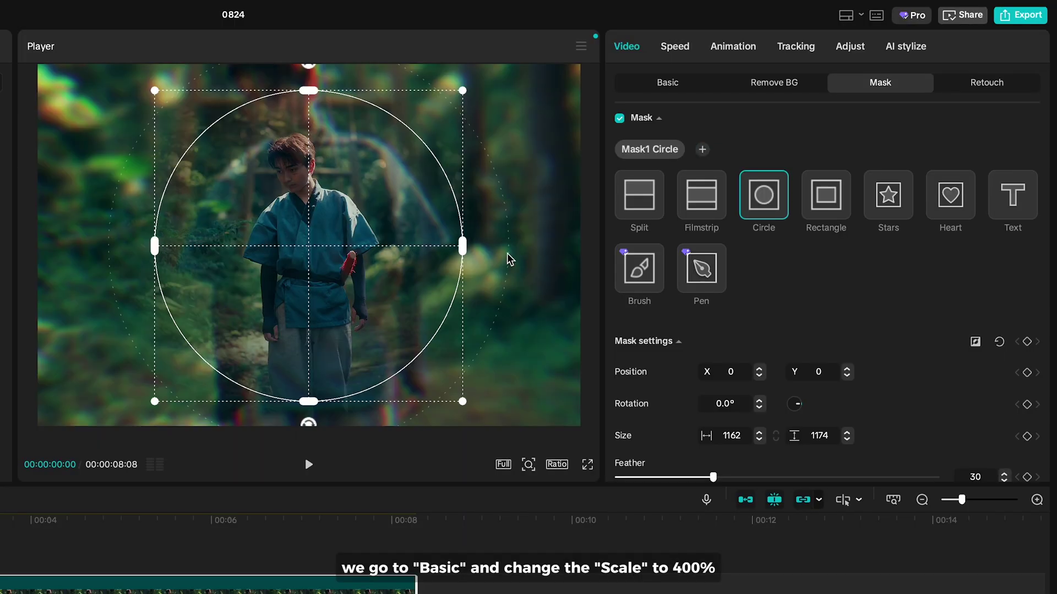
{"action": "left_click", "coordinate": [650, 89]}
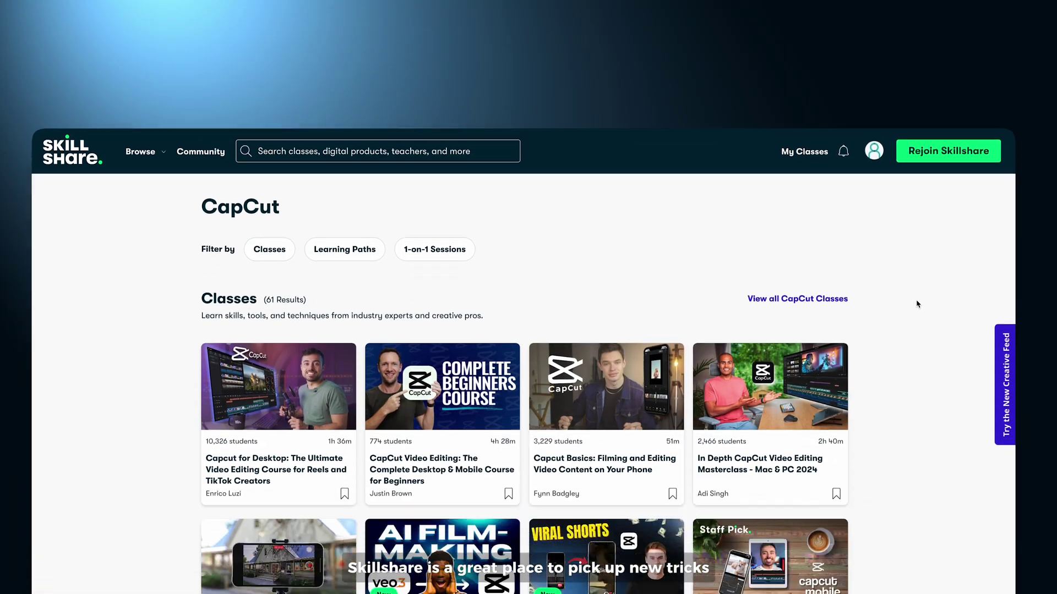
- Scroll through Skillshare's CapCut class results and catalogue, then open the Browse category menu
{"action": "scroll", "coordinate": [918, 206], "scroll_direction": "down", "scroll_amount": 4}
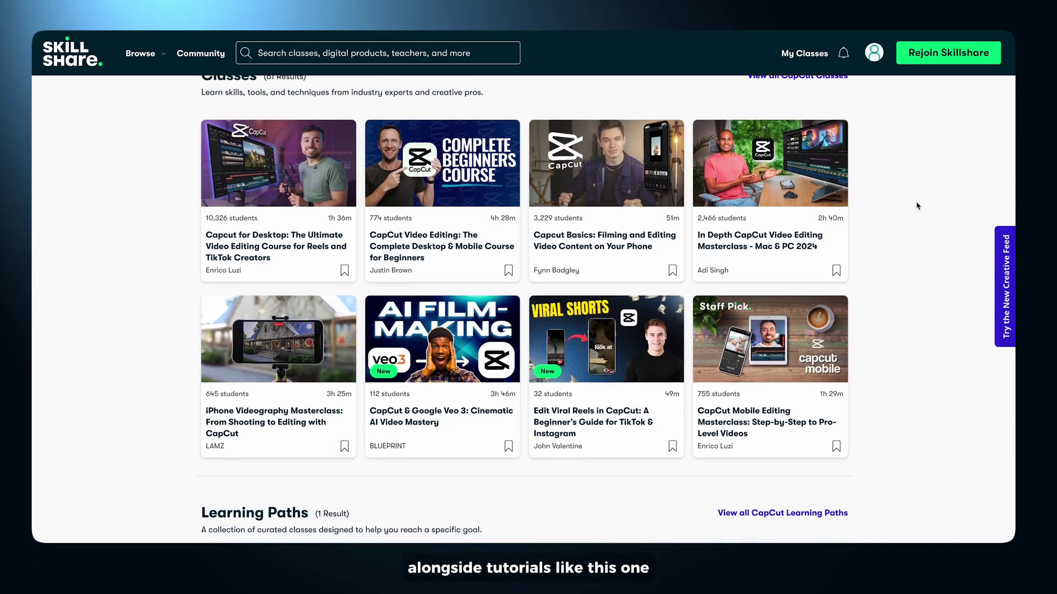
{"action": "scroll", "coordinate": [917, 206], "scroll_direction": "down", "scroll_amount": 3}
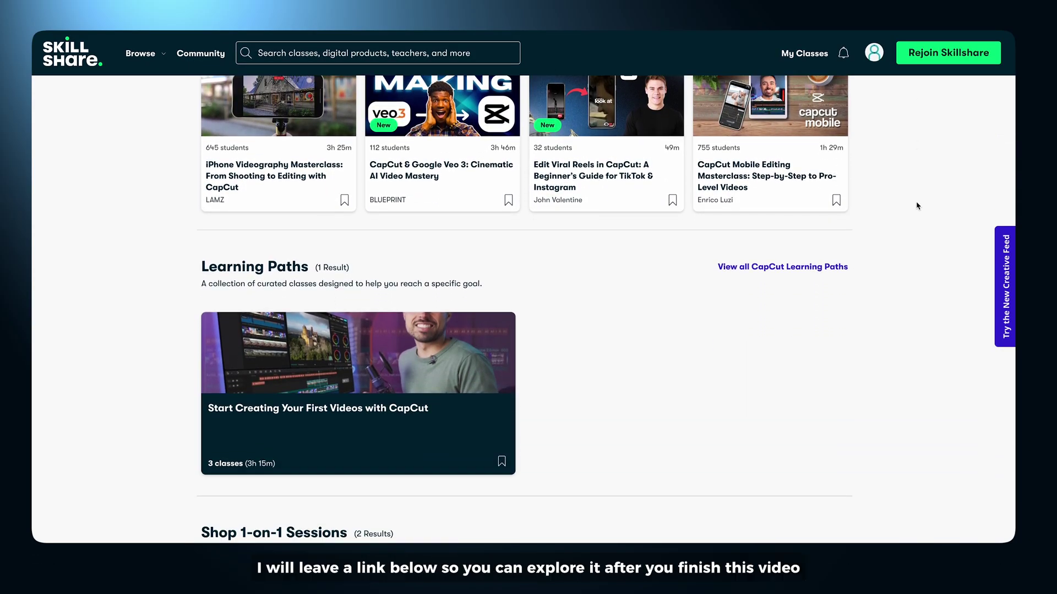
{"action": "scroll", "coordinate": [917, 206], "scroll_direction": "down", "scroll_amount": 3}
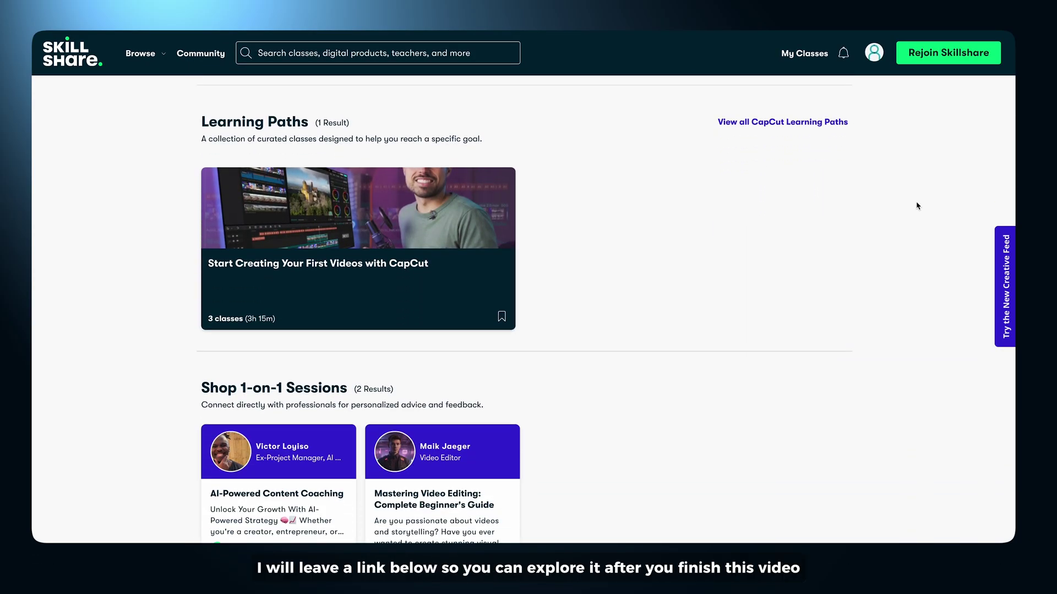
{"action": "scroll", "coordinate": [918, 206], "scroll_direction": "down", "scroll_amount": 3}
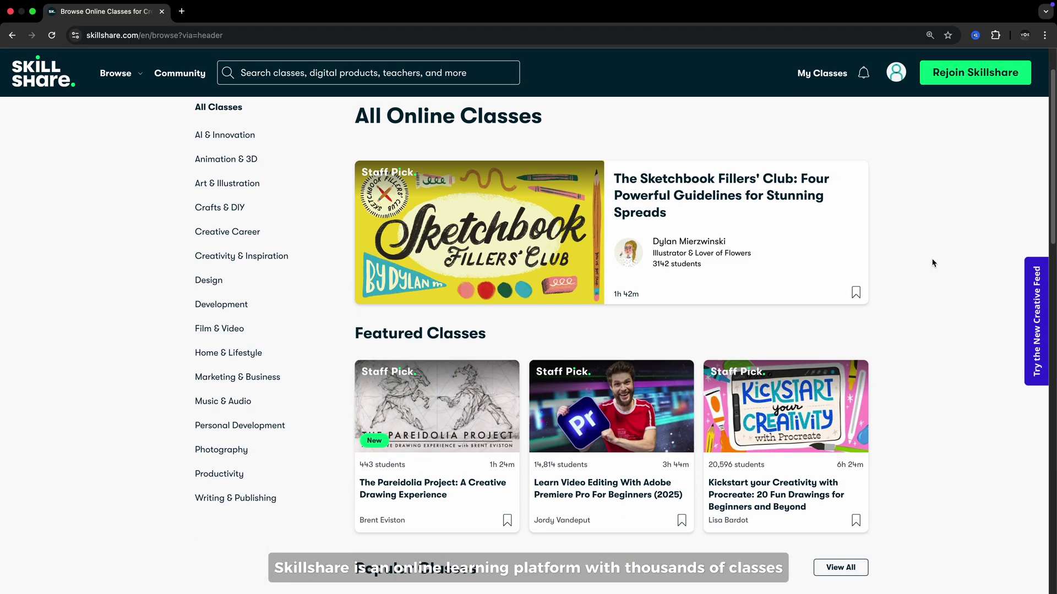
{"action": "scroll", "coordinate": [932, 264], "scroll_direction": "down", "scroll_amount": 4}
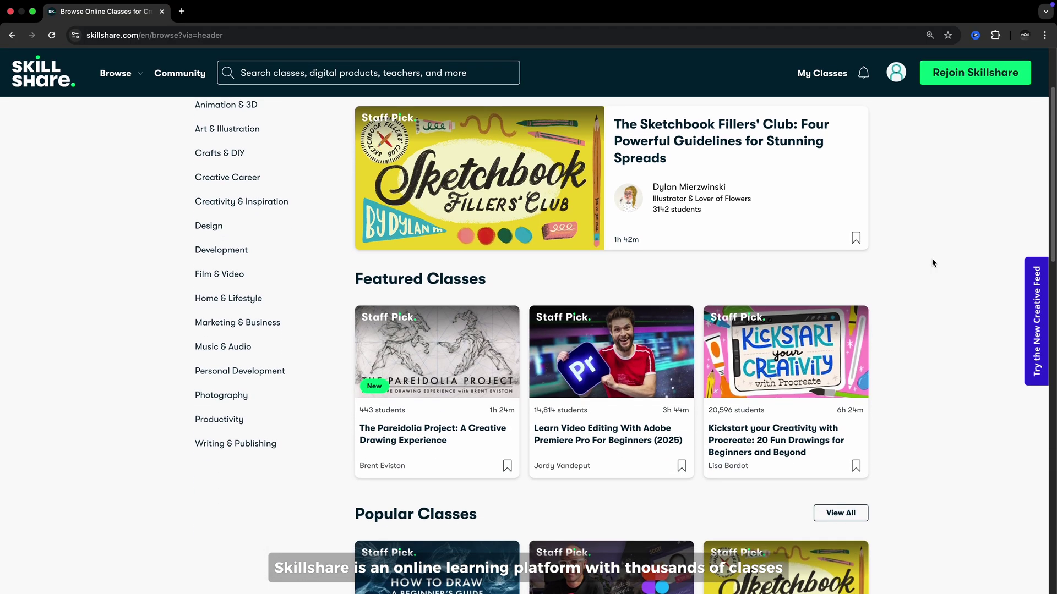
{"action": "scroll", "coordinate": [932, 263], "scroll_direction": "down", "scroll_amount": 5}
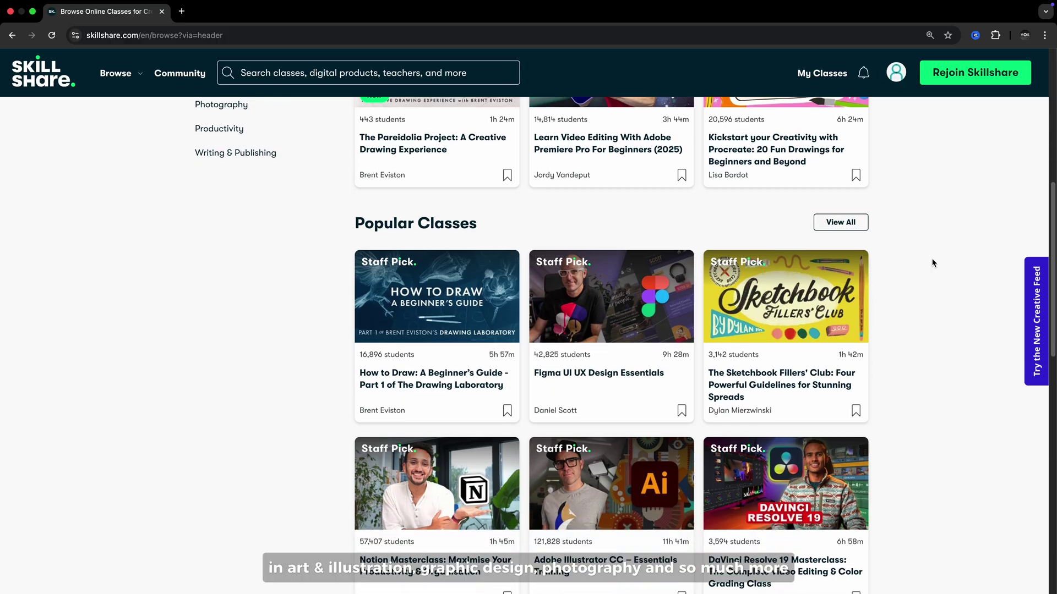
{"action": "scroll", "coordinate": [933, 264], "scroll_direction": "down", "scroll_amount": 5}
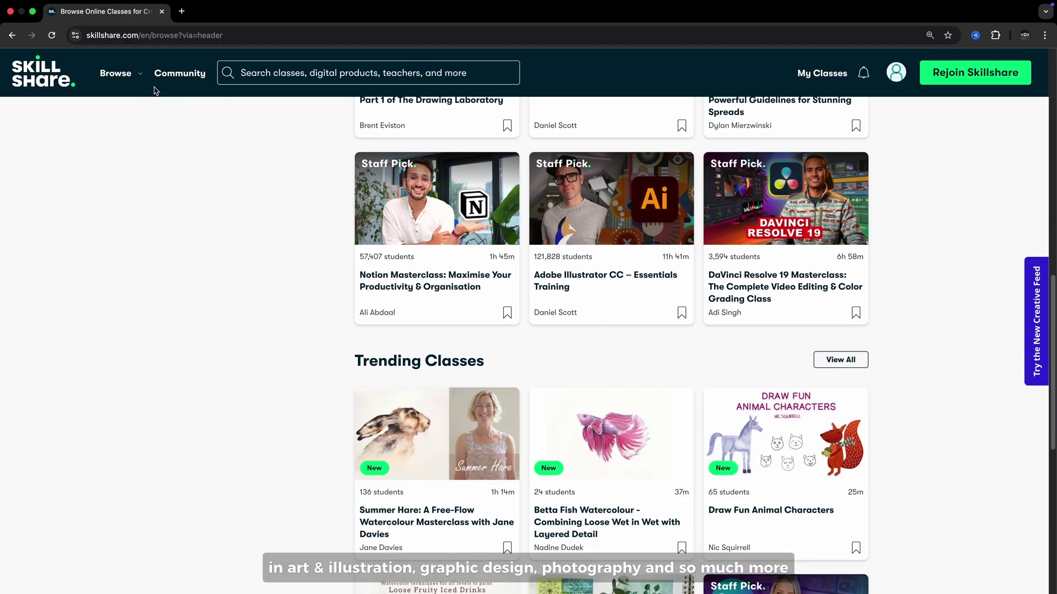
{"action": "left_click", "coordinate": [118, 74]}
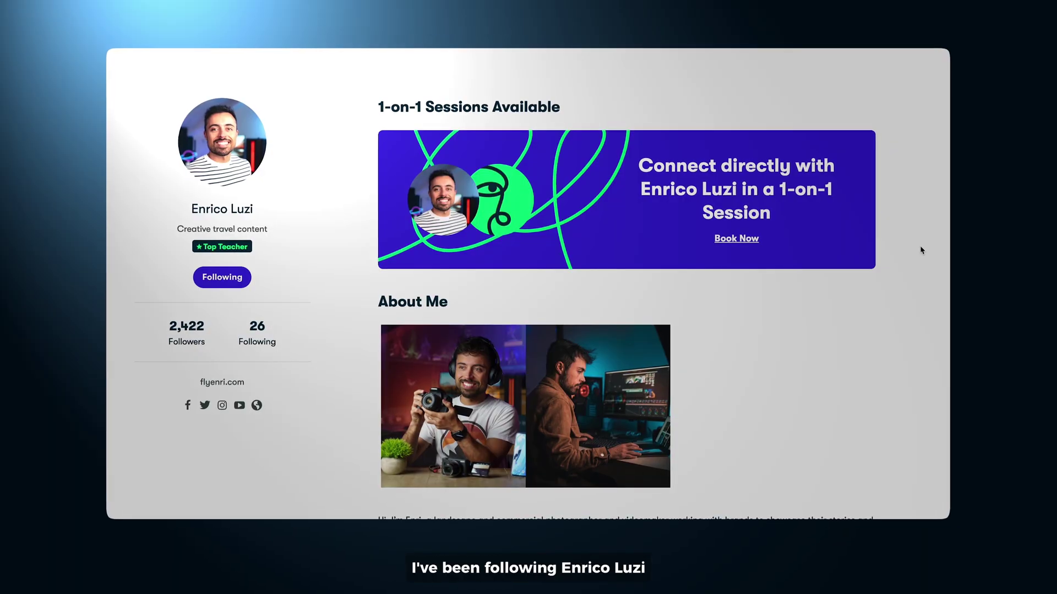
- Scroll the teacher profile's Teaching section and open the 'Capcut for Desktop' class page
{"action": "scroll", "coordinate": [922, 248], "scroll_direction": "down", "scroll_amount": 2}
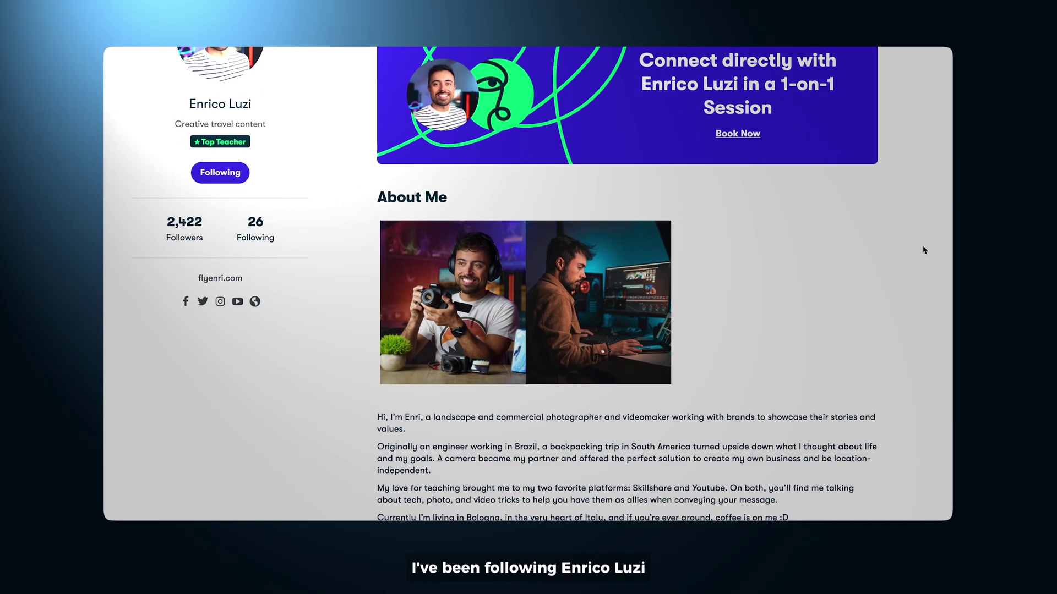
{"action": "scroll", "coordinate": [924, 250], "scroll_direction": "down", "scroll_amount": 5}
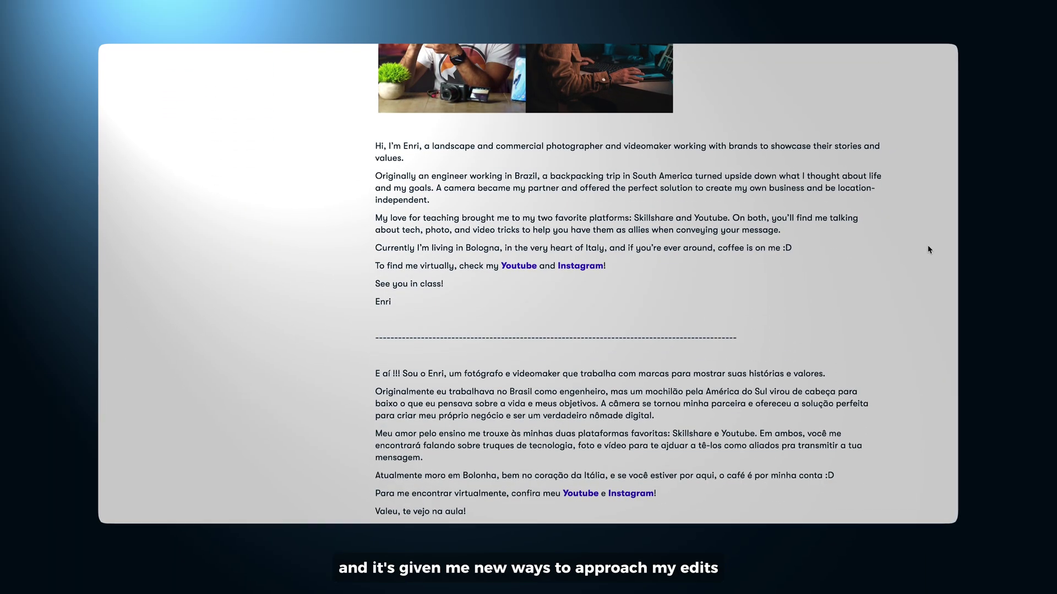
{"action": "scroll", "coordinate": [928, 250], "scroll_direction": "down", "scroll_amount": 7}
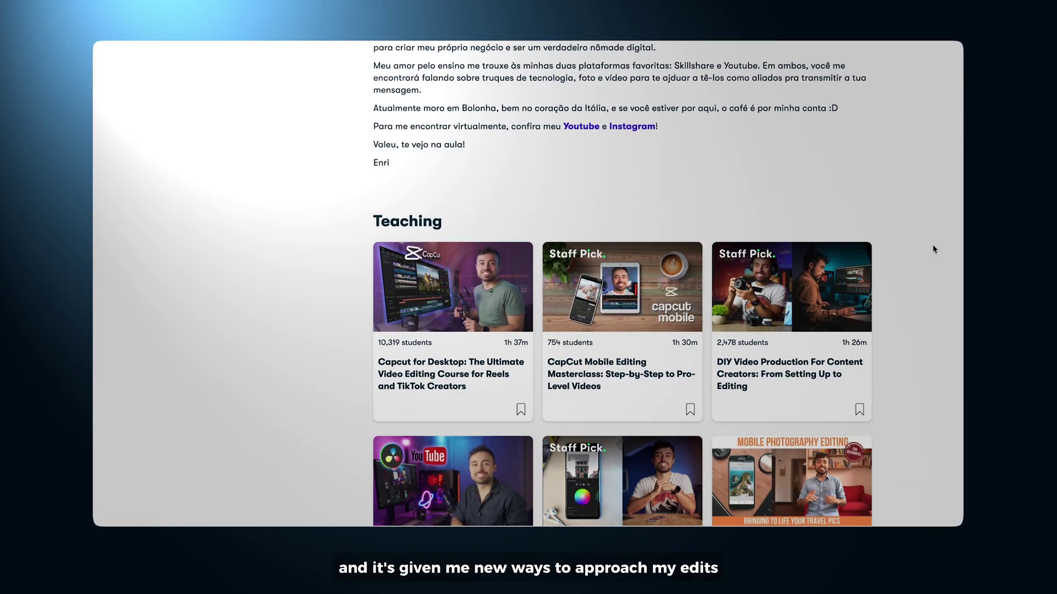
{"action": "scroll", "coordinate": [933, 249], "scroll_direction": "down", "scroll_amount": 3}
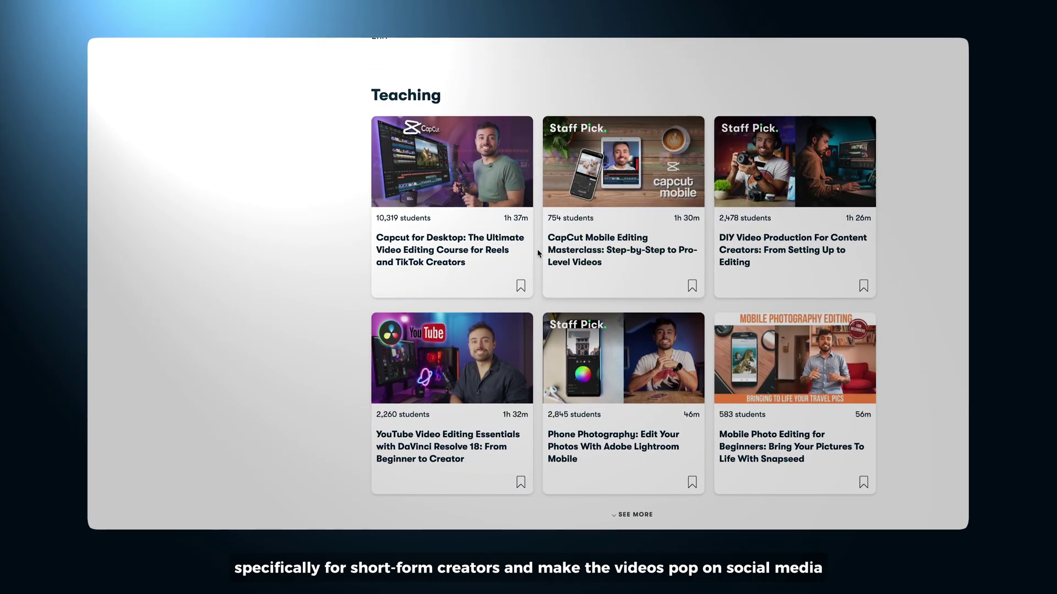
{"action": "left_click", "coordinate": [504, 248]}
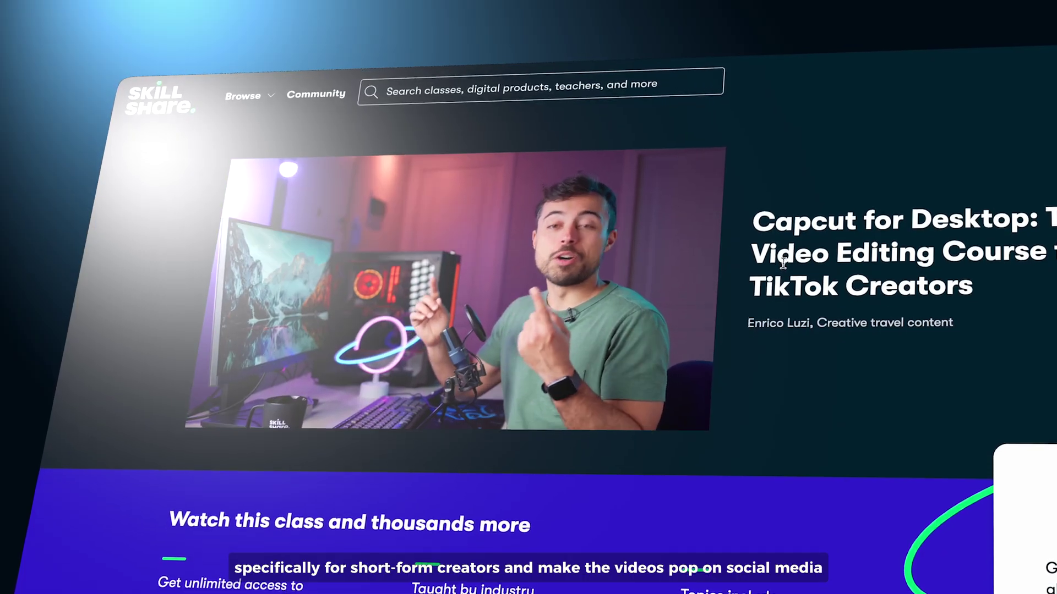
{"action": "scroll", "coordinate": [783, 263], "scroll_direction": "down", "scroll_amount": 5}
{"action": "scroll", "coordinate": [784, 260], "scroll_direction": "down", "scroll_amount": 4}
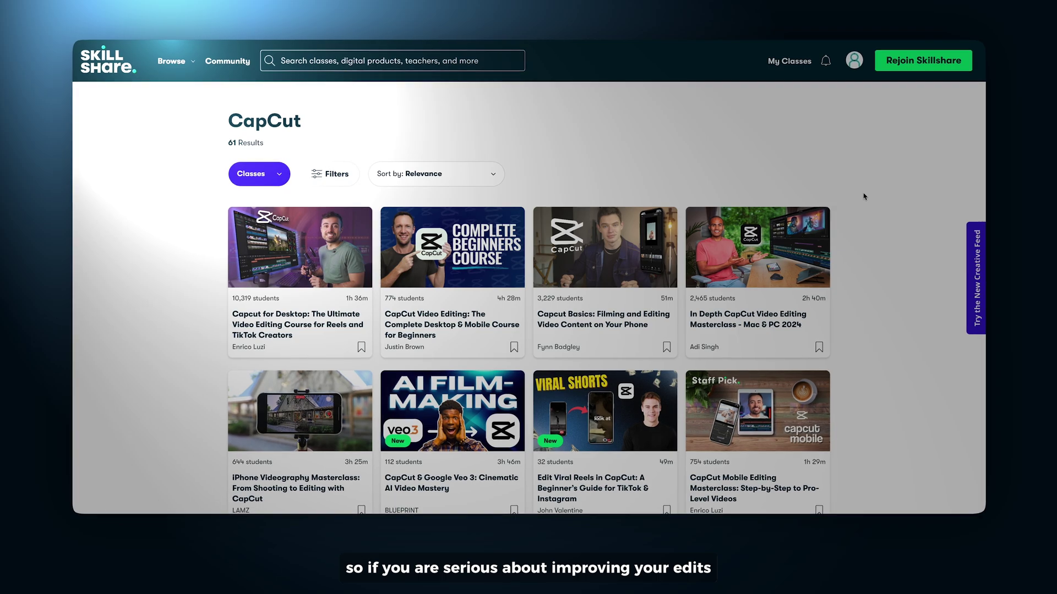
- Scroll down through the 61 CapCut class cards on Skillshare
{"action": "scroll", "coordinate": [864, 196], "scroll_direction": "down", "scroll_amount": 2}
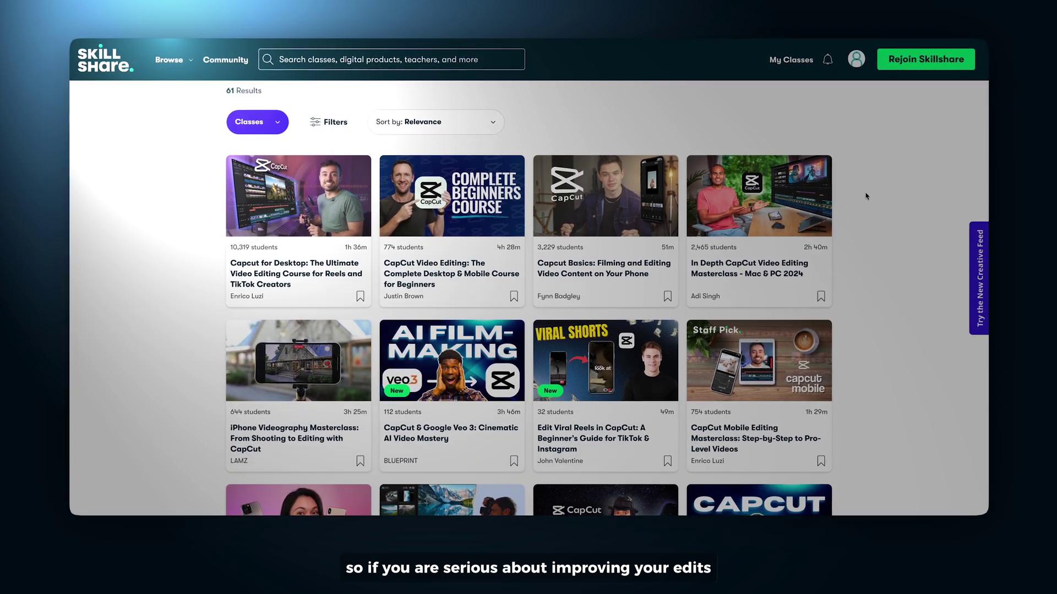
{"action": "scroll", "coordinate": [867, 196], "scroll_direction": "down", "scroll_amount": 3}
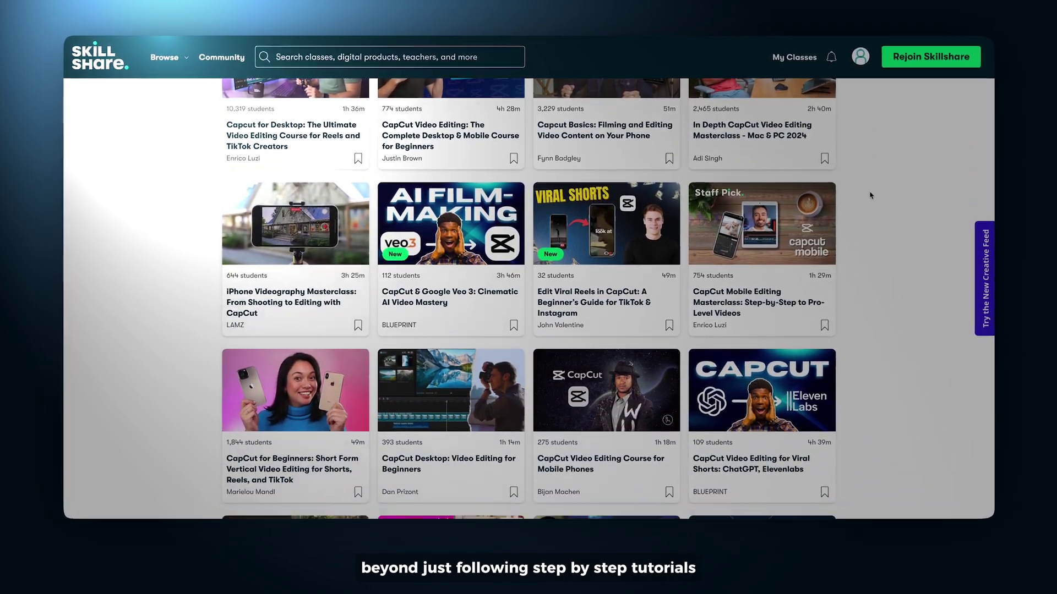
{"action": "scroll", "coordinate": [870, 196], "scroll_direction": "down", "scroll_amount": 1}
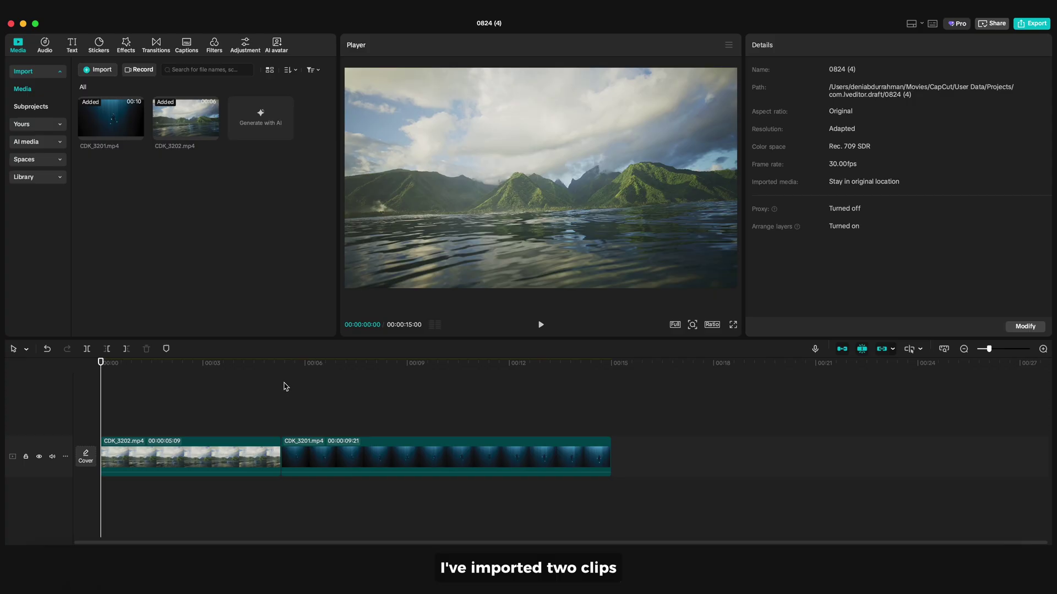
- Put the playhead at 05:08, the mountain clip's last frame before the underwater clip
{"action": "mouse_move", "coordinate": [248, 366]}
{"action": "left_mouse_down"}
{"action": "mouse_move", "coordinate": [311, 377]}
{"action": "mouse_move", "coordinate": [277, 376]}
{"action": "left_mouse_up"}
{"action": "key", "text": "Right"}
{"action": "key", "text": "Right"}
{"action": "key", "text": "Right"}
{"action": "key", "text": "Right"}
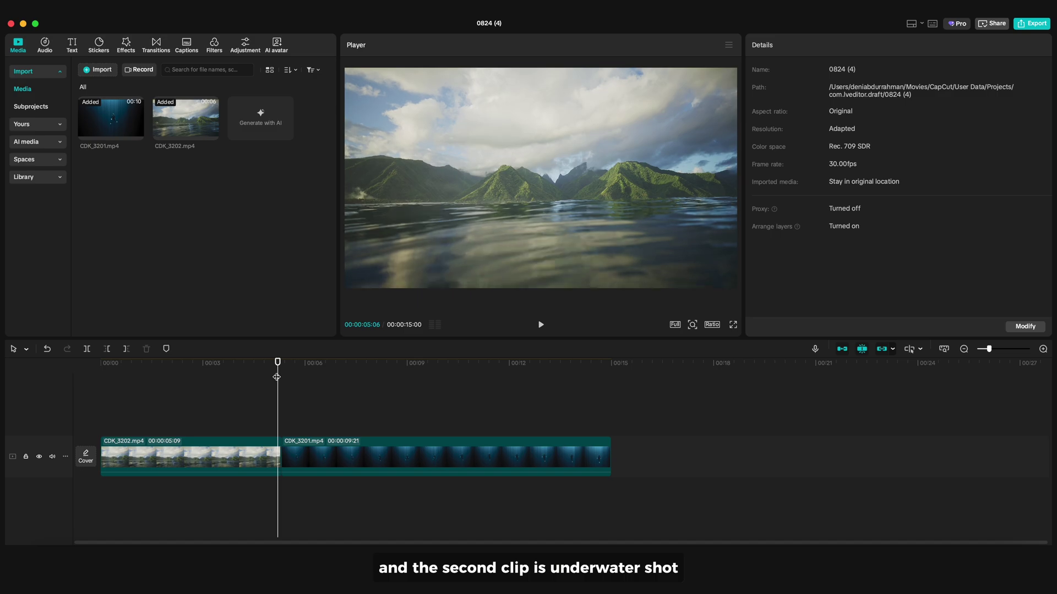
{"action": "key", "text": "Left"}
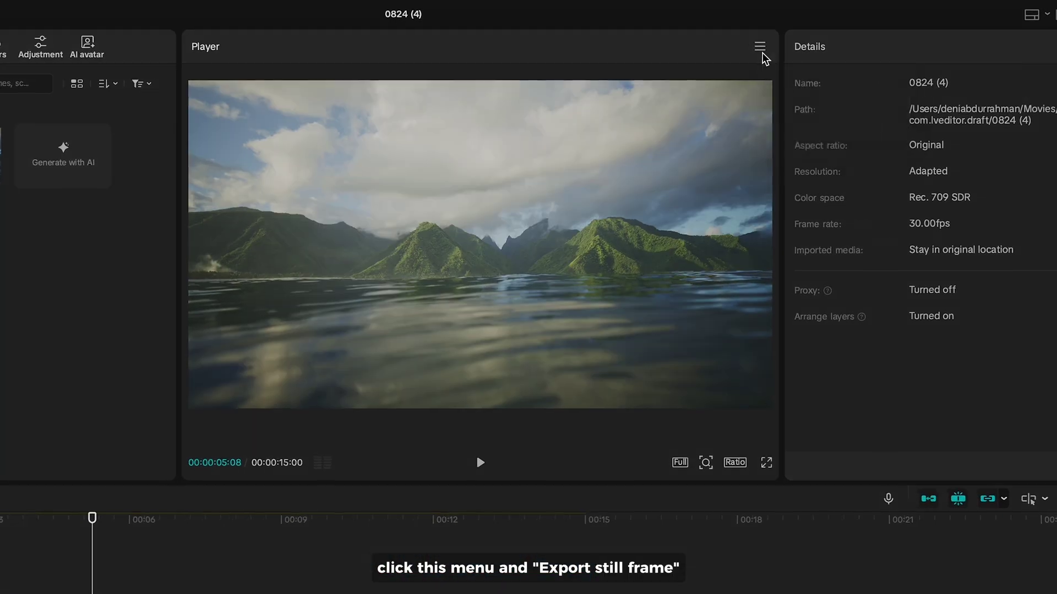
- Export the mountain clip's last frame as a 4K JPEG still
{"action": "left_click", "coordinate": [761, 50]}
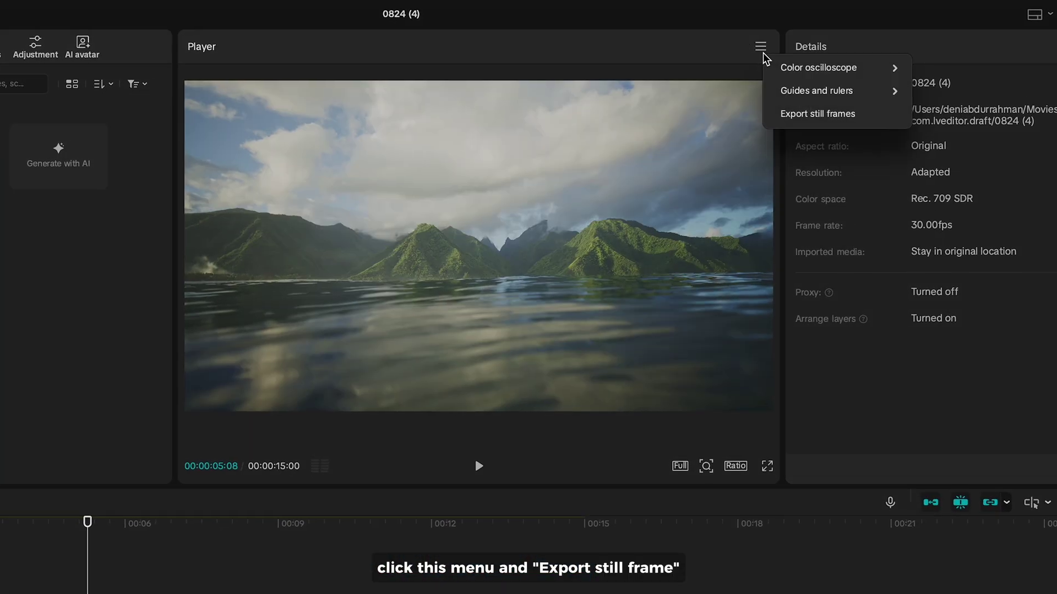
{"action": "left_click", "coordinate": [802, 111]}
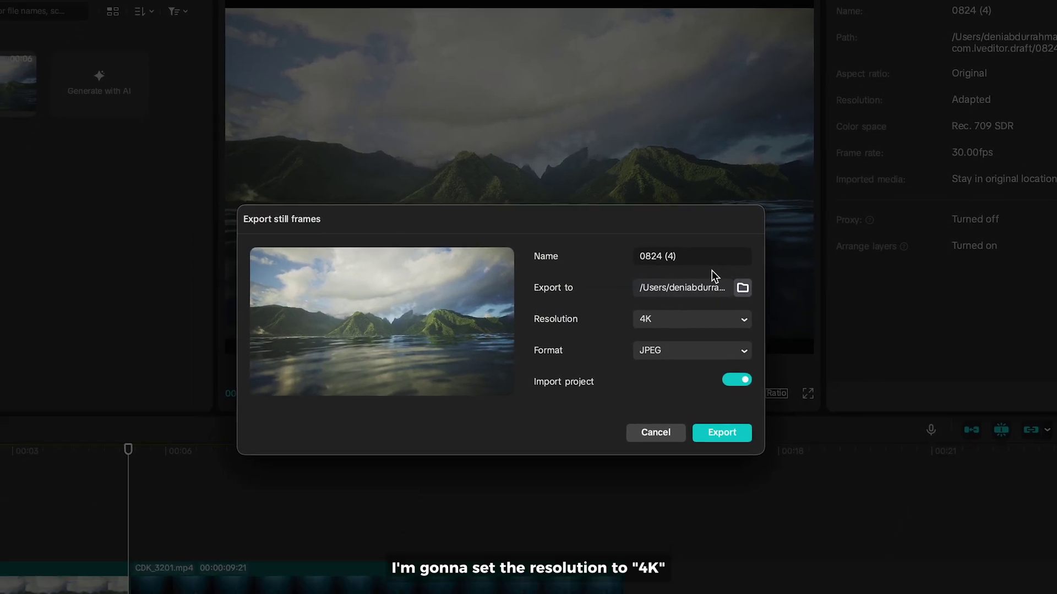
{"action": "left_click", "coordinate": [697, 320]}
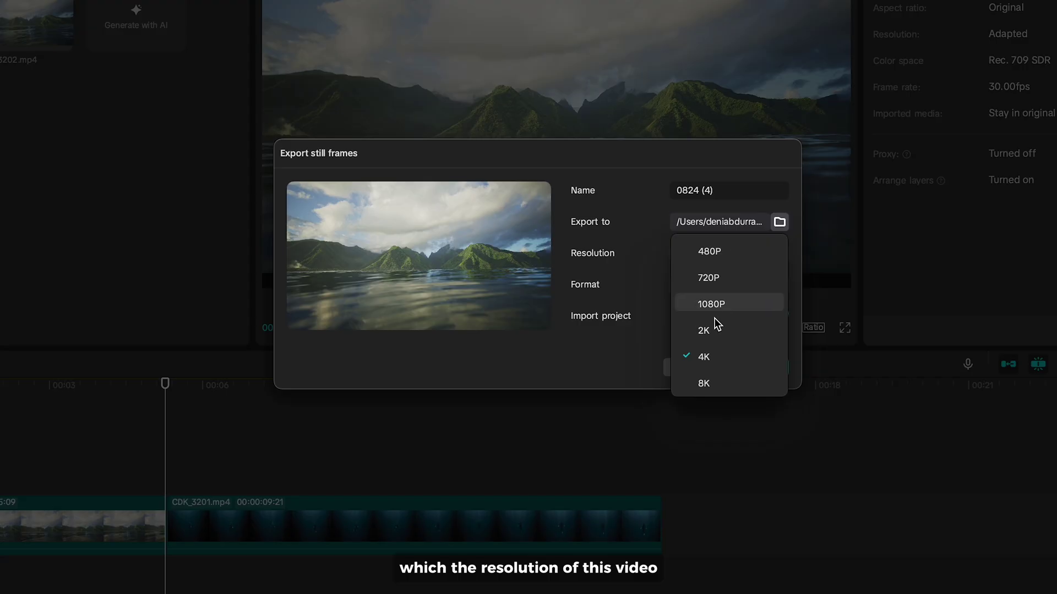
{"action": "left_click", "coordinate": [713, 358]}
{"action": "left_click", "coordinate": [709, 290]}
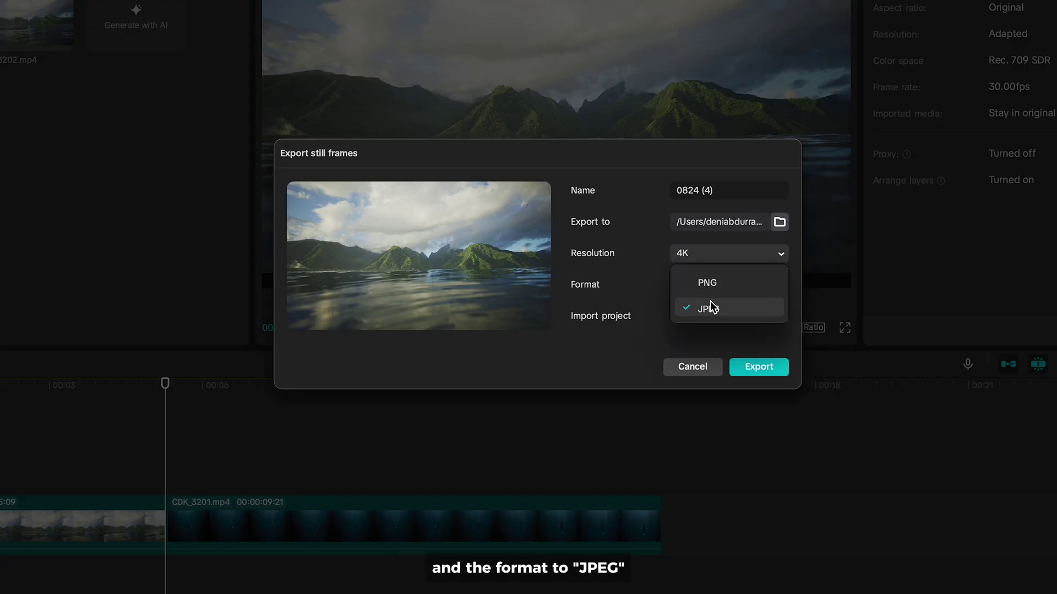
{"action": "left_click", "coordinate": [710, 302]}
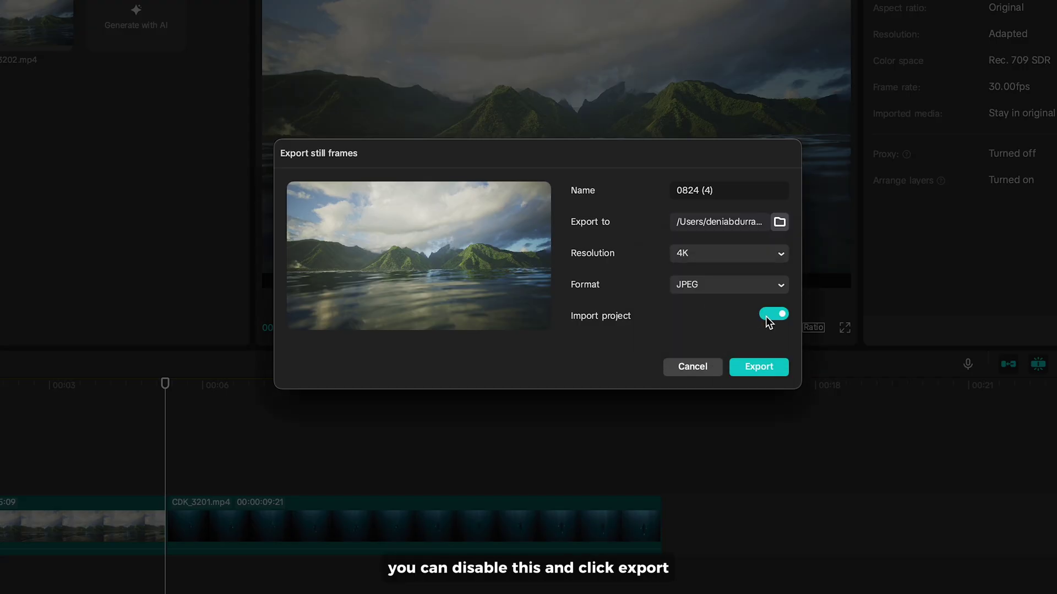
{"action": "left_click", "coordinate": [759, 367]}
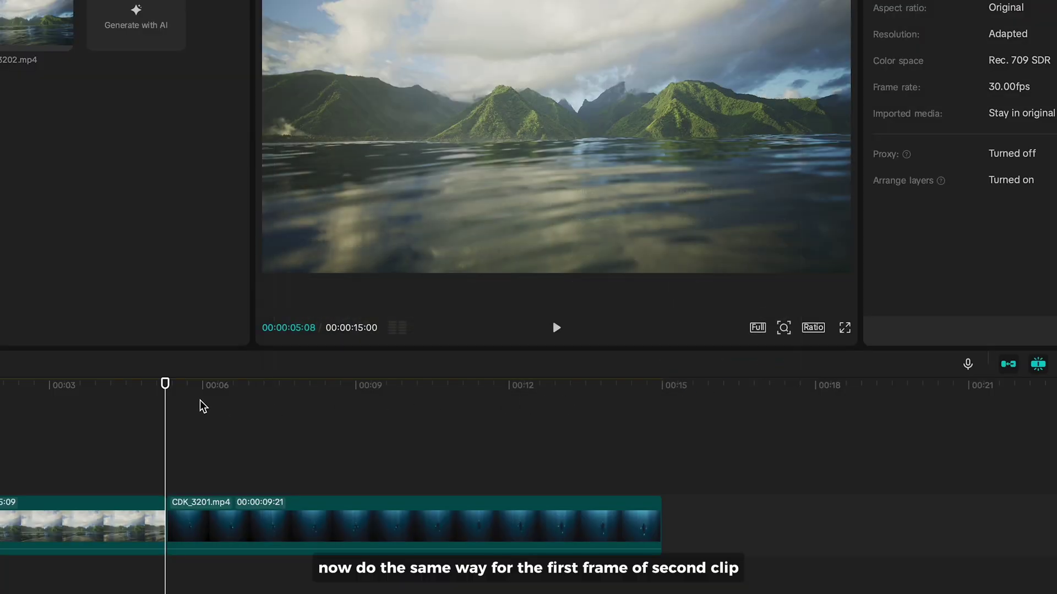
- Step one frame forward and export the diver clip's first frame as a still
{"action": "key", "text": "Right"}
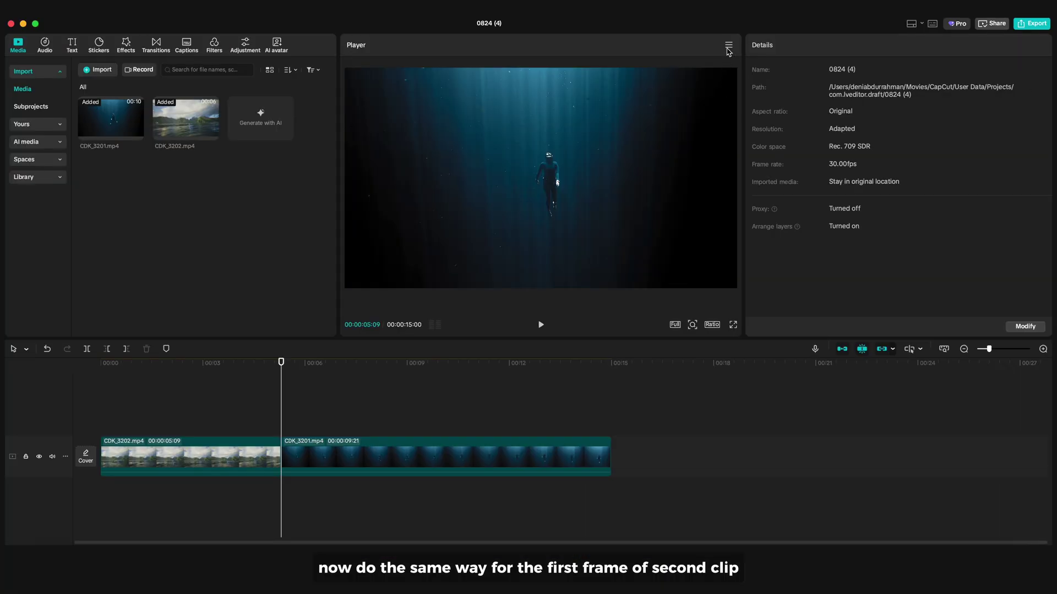
{"action": "left_click", "coordinate": [729, 47]}
{"action": "left_click", "coordinate": [740, 88]}
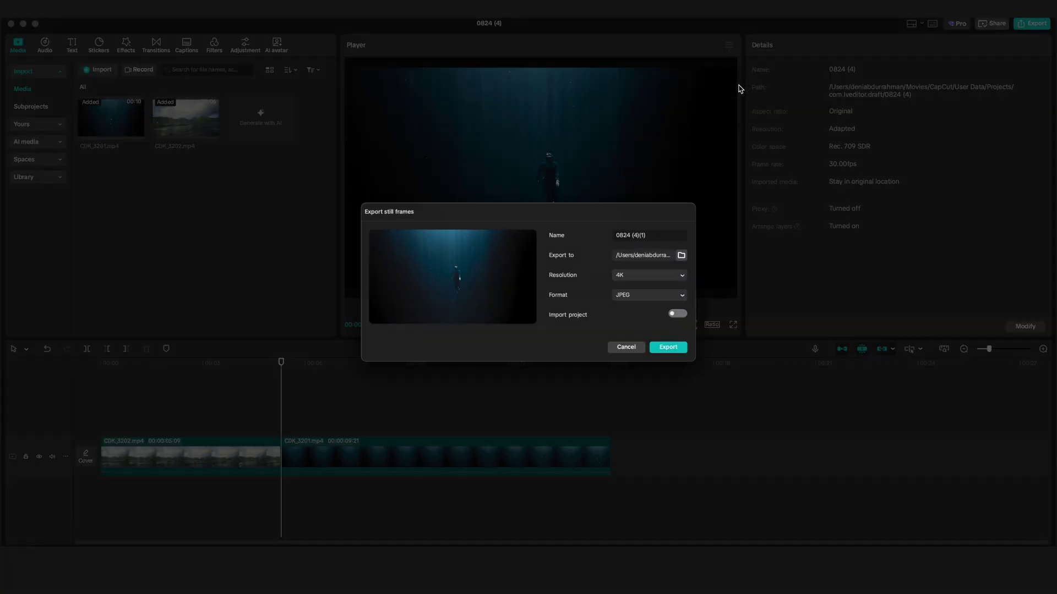
{"action": "left_click", "coordinate": [685, 355]}
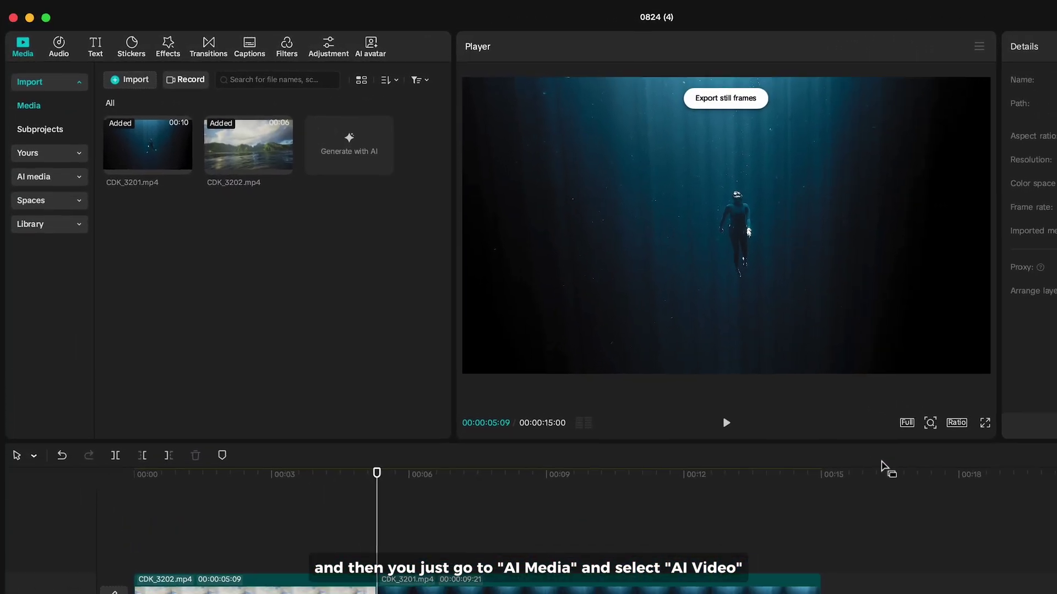
- In AI video's multiple-images mode, load 0824 (4).jpg as first frame and 0824 (4)(1).jpg as last
{"action": "left_click", "coordinate": [68, 177]}
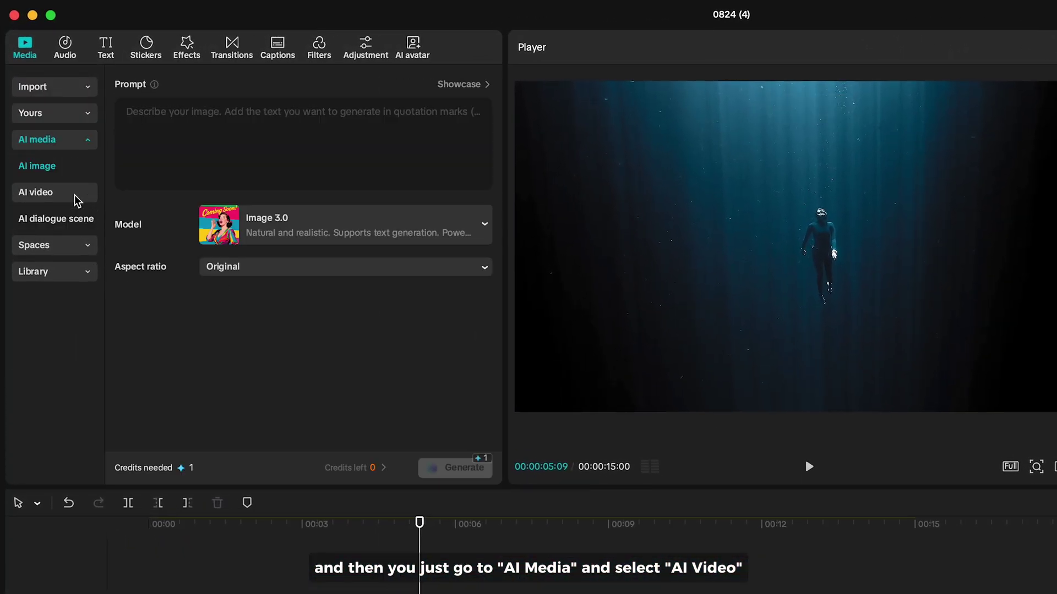
{"action": "left_click", "coordinate": [68, 197]}
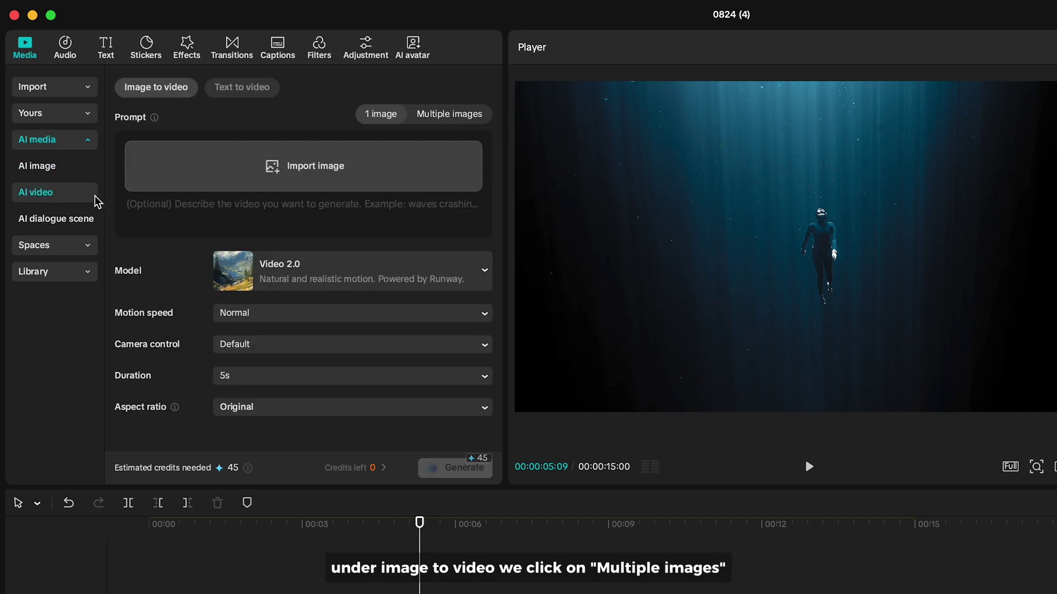
{"action": "left_click", "coordinate": [426, 118]}
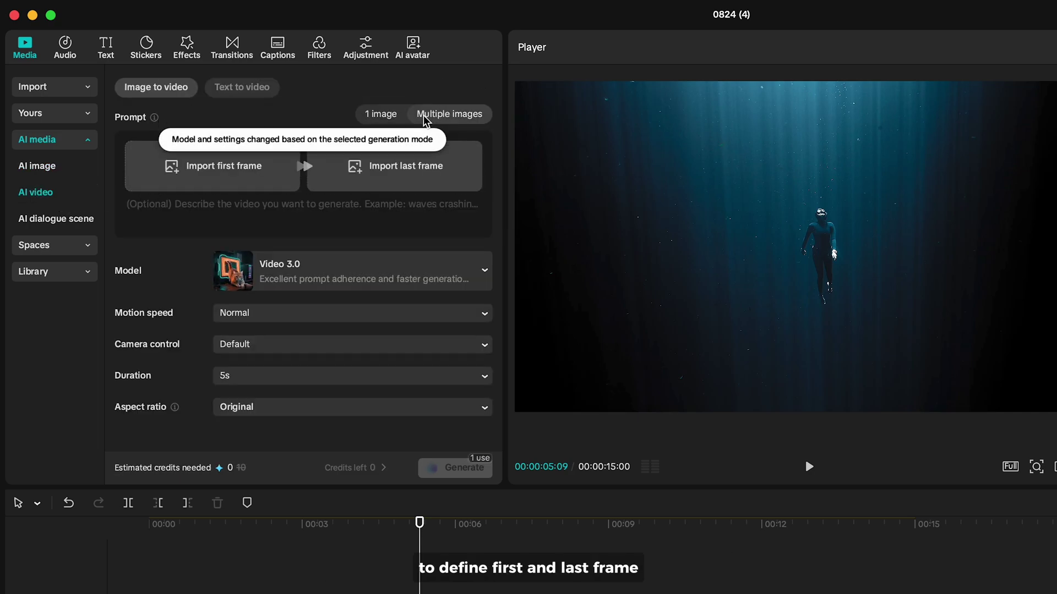
{"action": "left_click", "coordinate": [245, 182]}
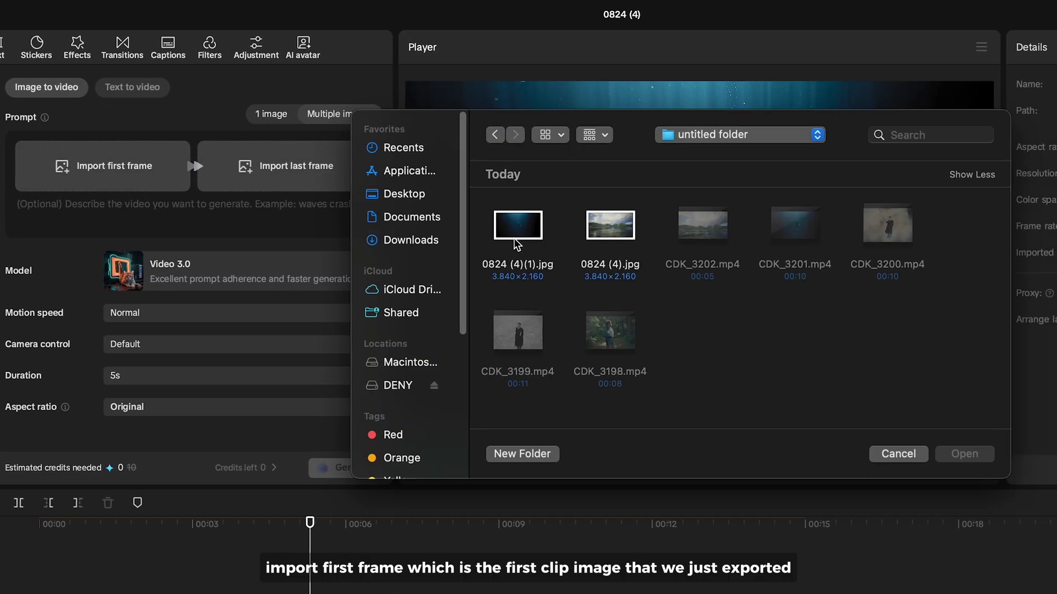
{"action": "left_click", "coordinate": [431, 267]}
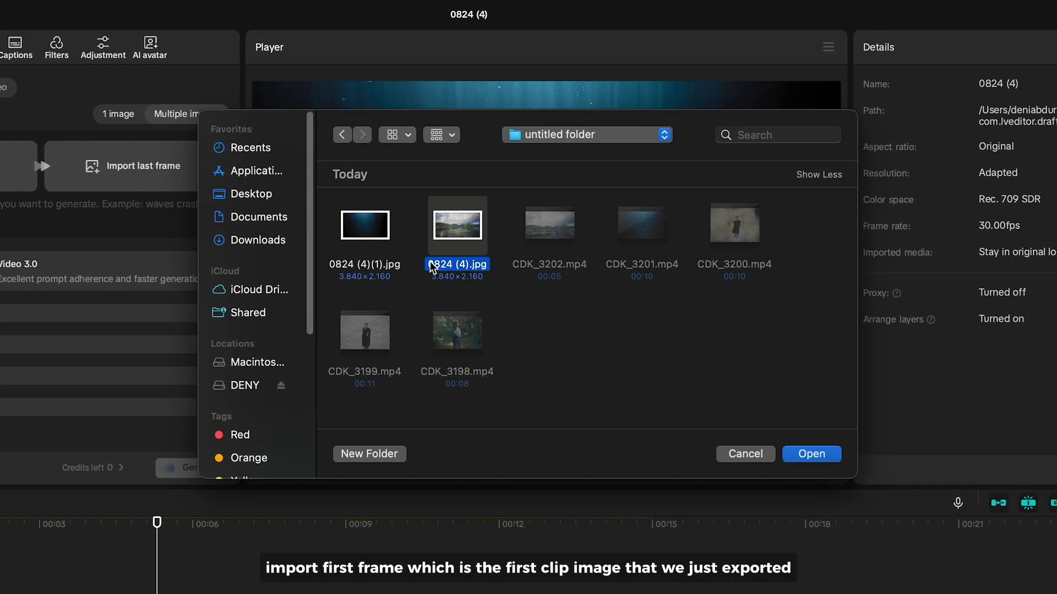
{"action": "left_click", "coordinate": [811, 459]}
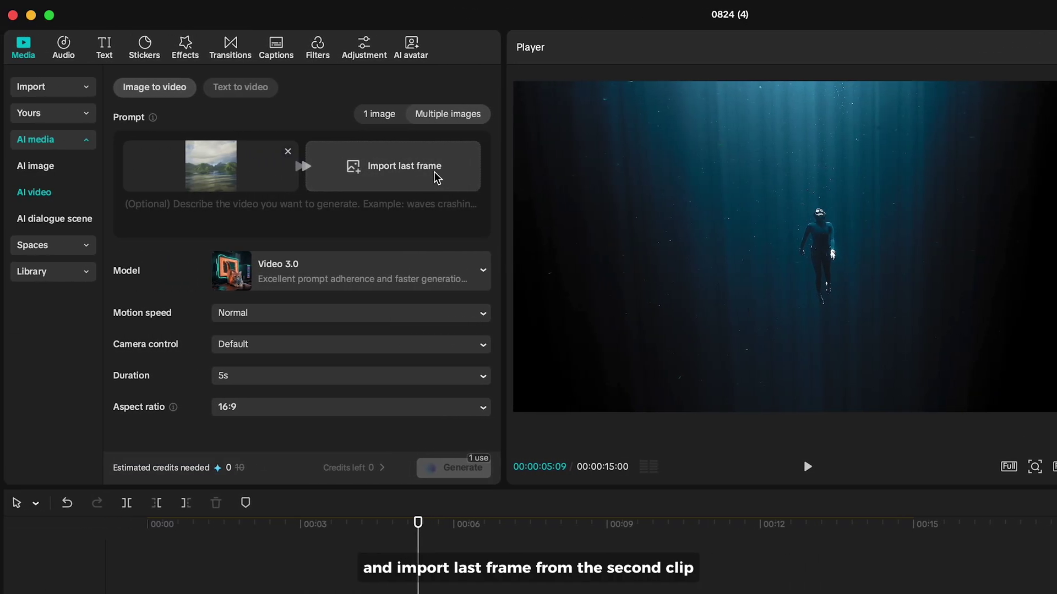
{"action": "left_click", "coordinate": [436, 176]}
{"action": "left_click", "coordinate": [629, 269]}
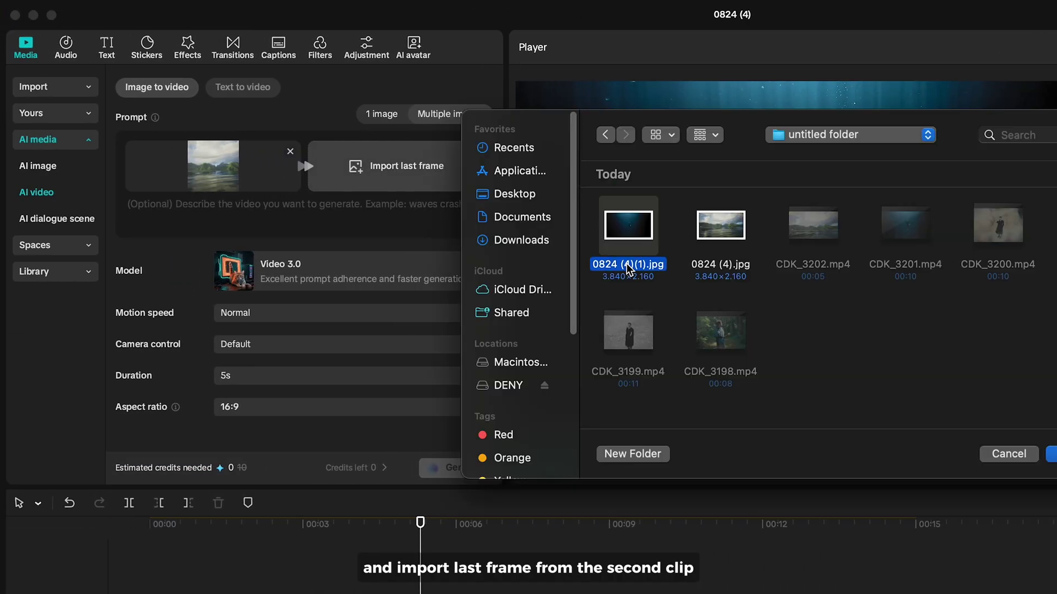
{"action": "left_click", "coordinate": [1050, 454]}
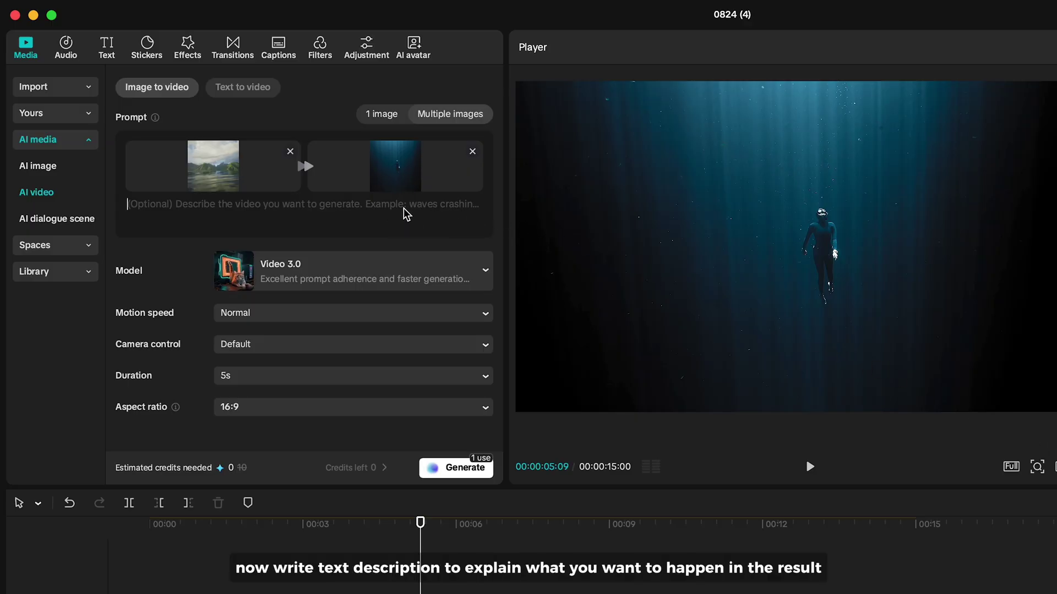
- Enter the cinematic mountain-to-freediver prompt and choose the Video 3.0 model
{"action": "type", "text": "A cinematic shot "}
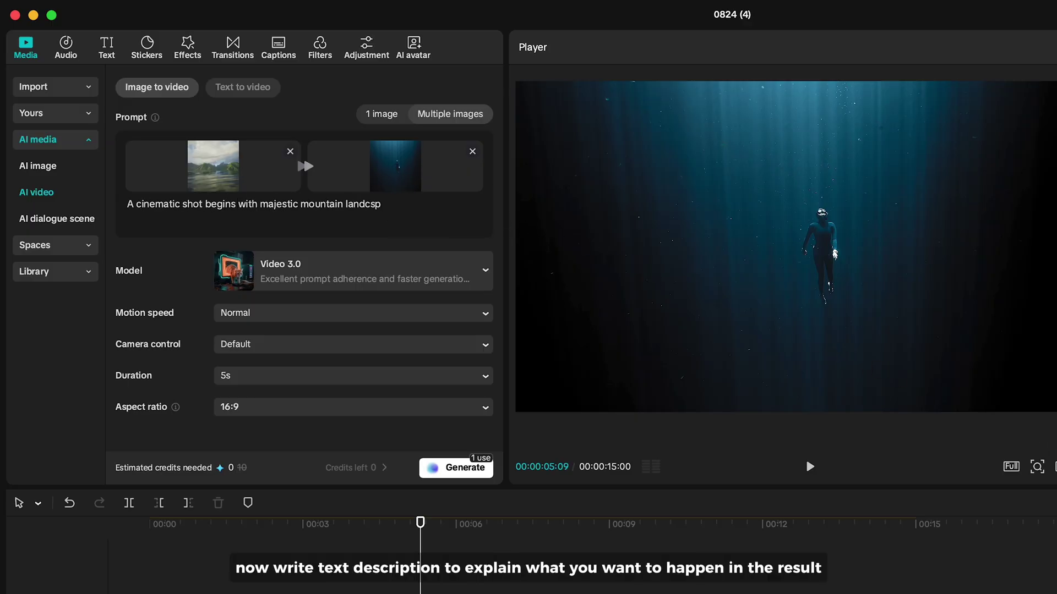
{"action": "type", "text": "begins with majestic mountain landcscape, then smoothly transition drow"}
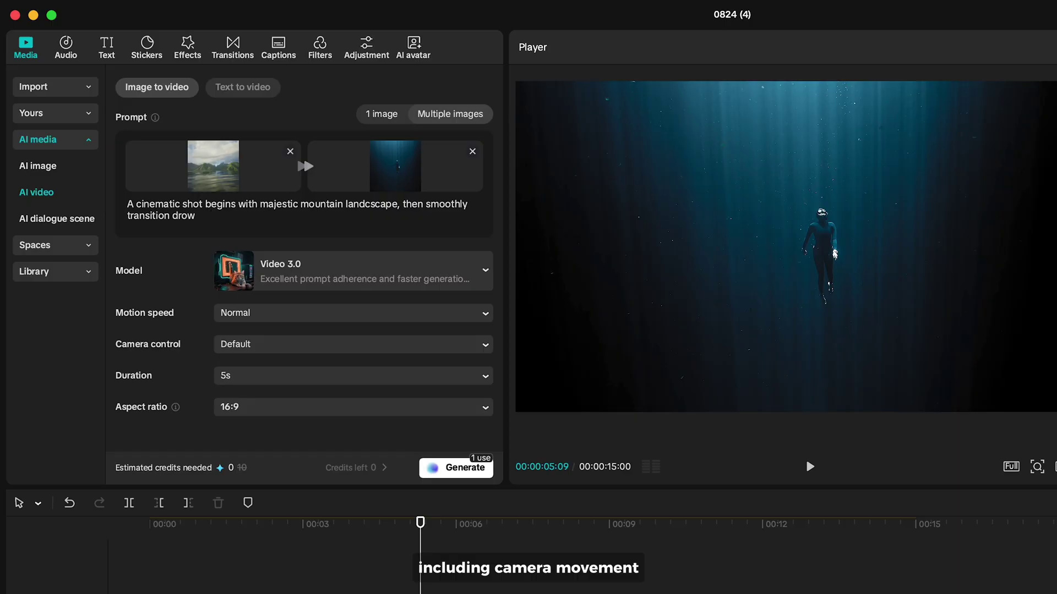
{"action": "type", "text": " gliding"}
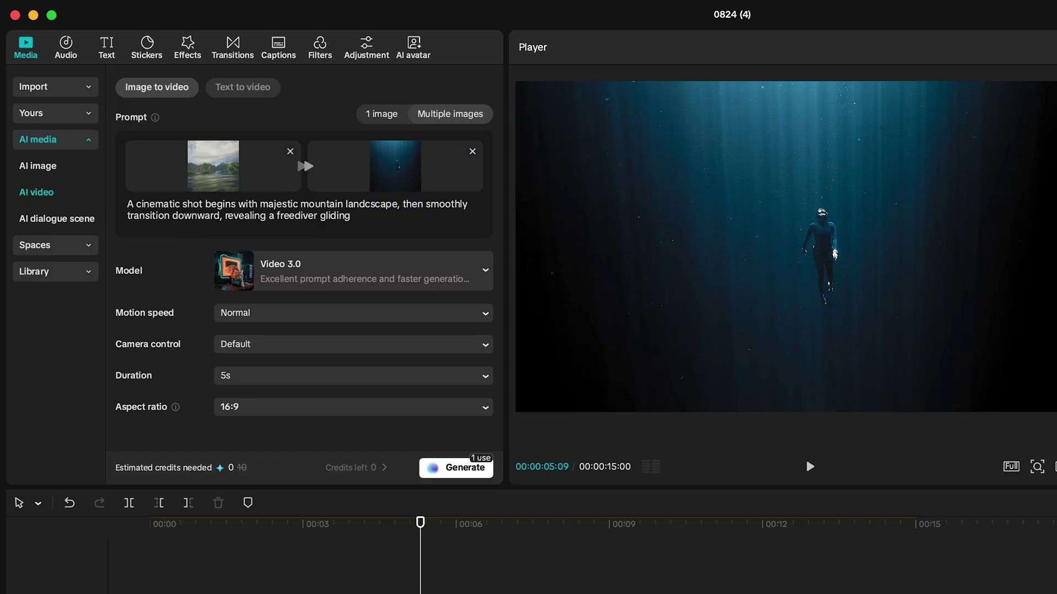
{"action": "type", "text": " gracefully beneath the surface"}
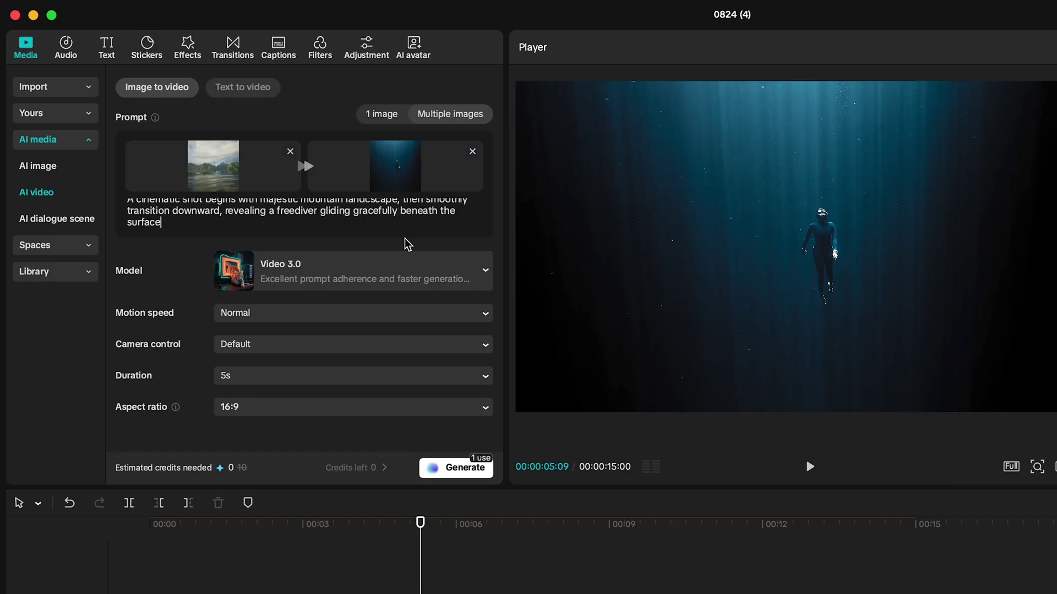
{"action": "left_click", "coordinate": [407, 267]}
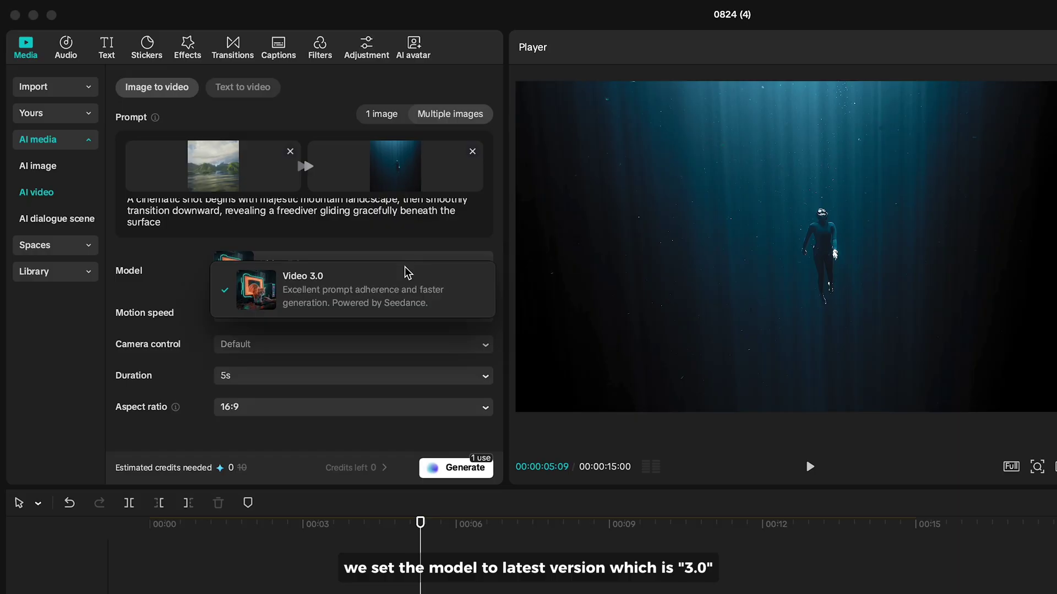
{"action": "left_click", "coordinate": [404, 283]}
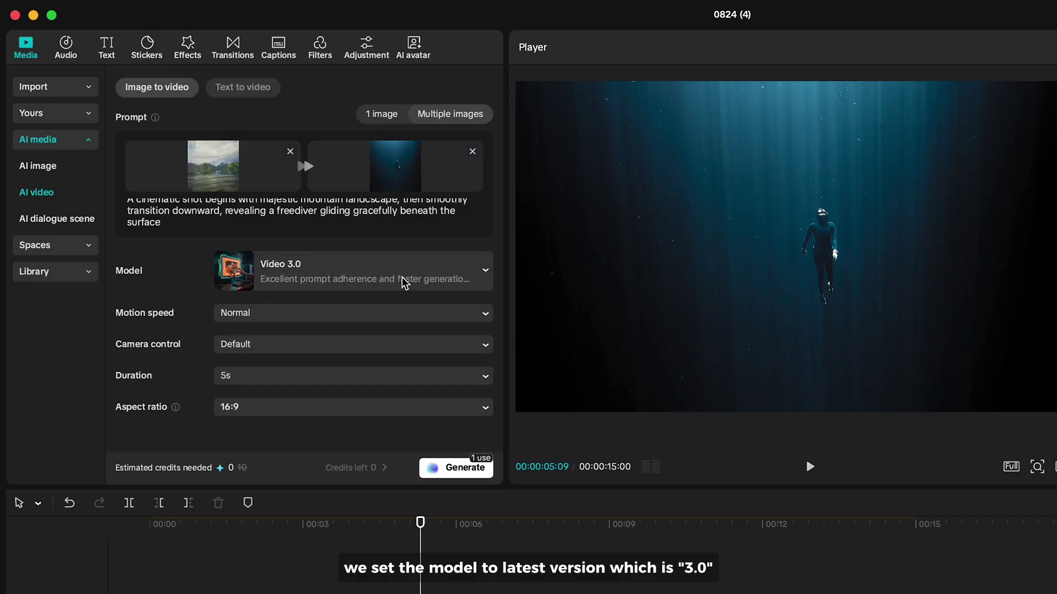
- Keep Normal motion speed and 5s duration, then generate the AI transition clip
{"action": "left_click", "coordinate": [396, 310]}
{"action": "left_click", "coordinate": [396, 311]}
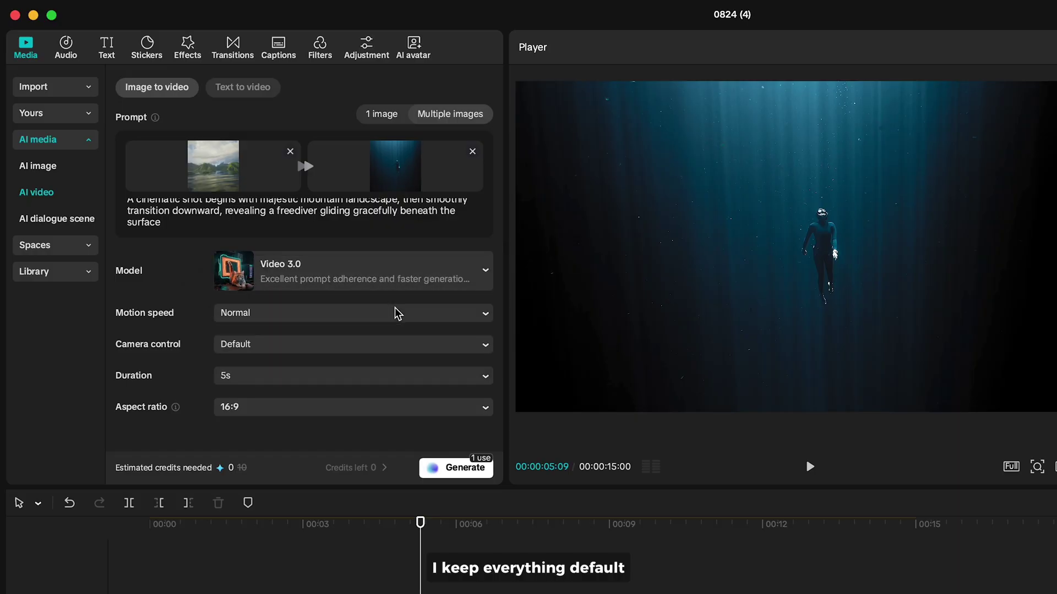
{"action": "left_click", "coordinate": [359, 378]}
{"action": "left_click", "coordinate": [340, 372]}
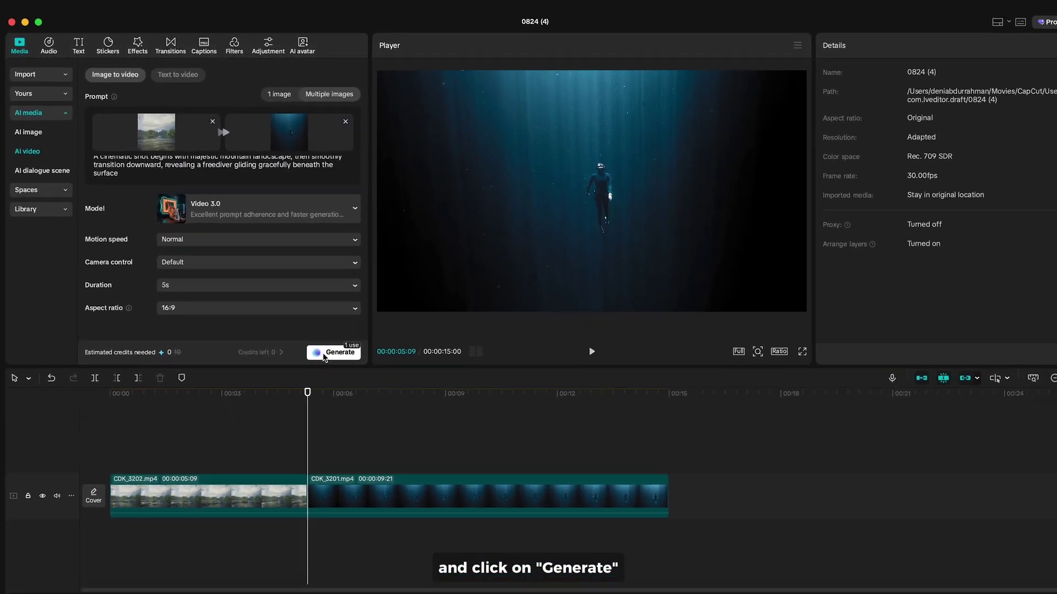
{"action": "left_click", "coordinate": [443, 474]}
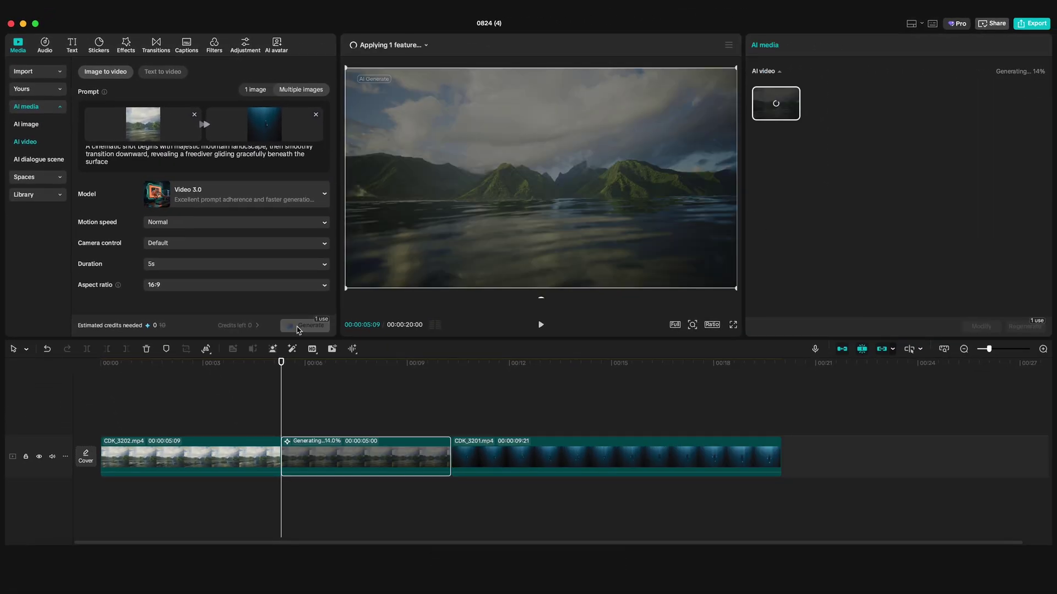
- Scrub through the generated transition clip and play back its preview
{"action": "left_click_drag", "start_coordinate": [281, 365], "coordinate": [113, 365]}
{"action": "key", "text": "space"}
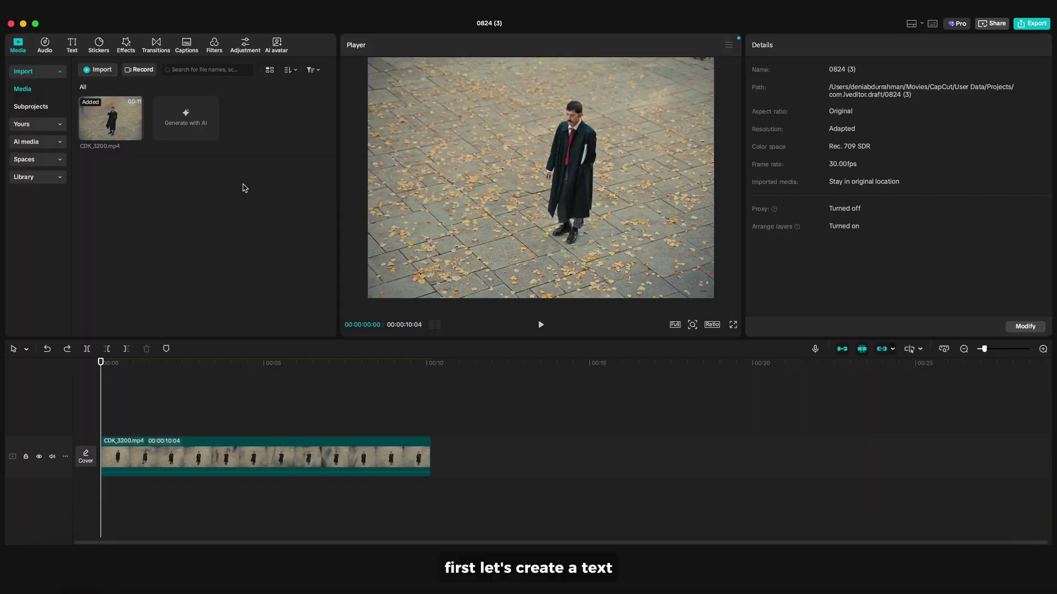
- Add a Default text clip to the timeline stretched to the video's full length
{"action": "left_click", "coordinate": [75, 49]}
{"action": "left_click_drag", "start_coordinate": [101, 86], "coordinate": [431, 434]}
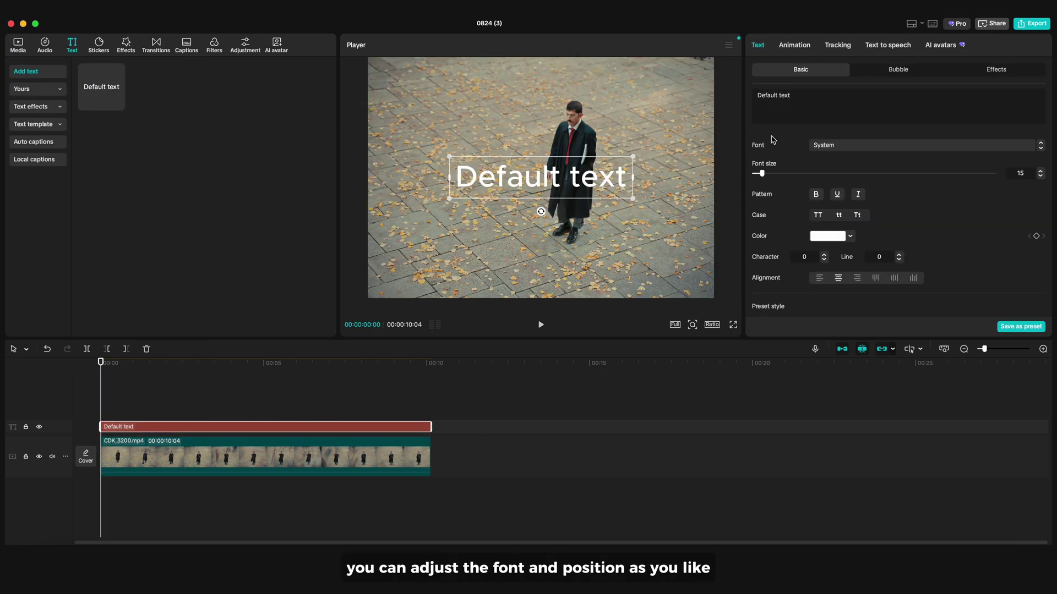
{"action": "left_click", "coordinate": [759, 95]}
- Change the text to 'Vienna' in Monument Extended font at size 32
{"action": "type", "text": "Vienna"}
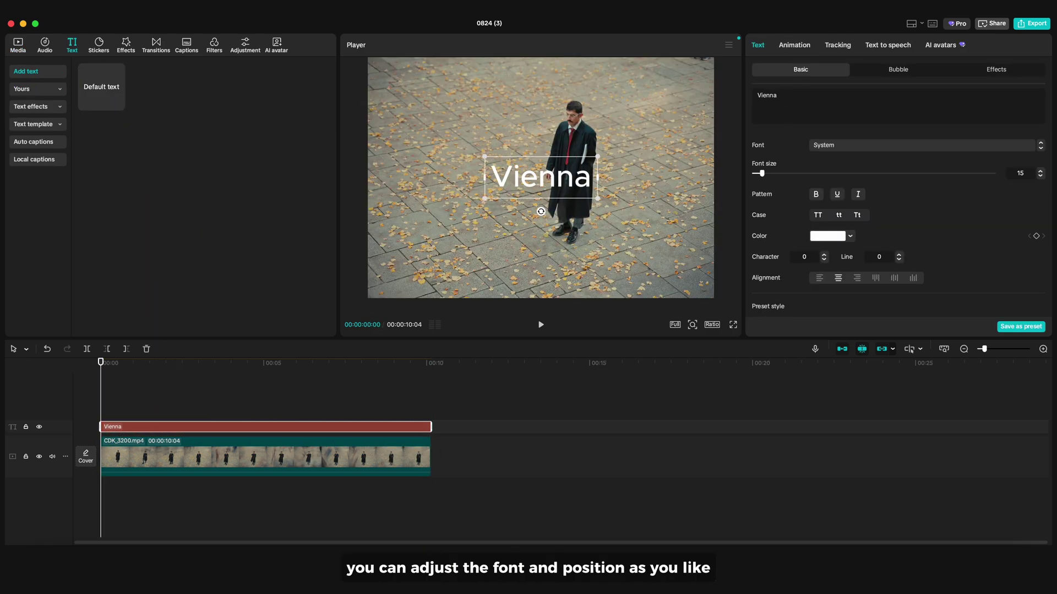
{"action": "left_click", "coordinate": [840, 146]}
{"action": "left_click", "coordinate": [861, 193]}
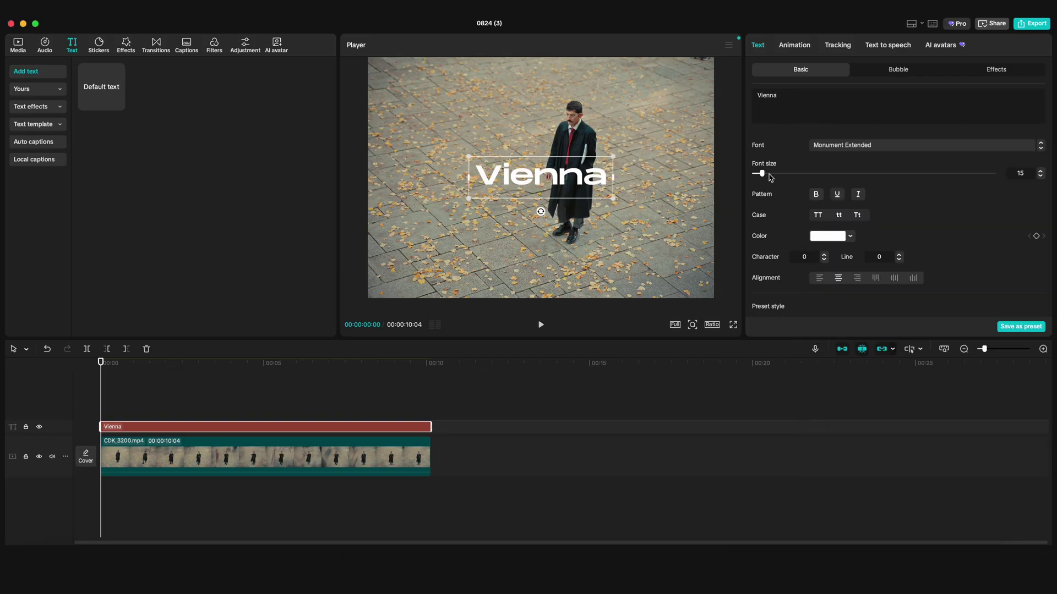
{"action": "left_click_drag", "start_coordinate": [763, 173], "coordinate": [777, 175]}
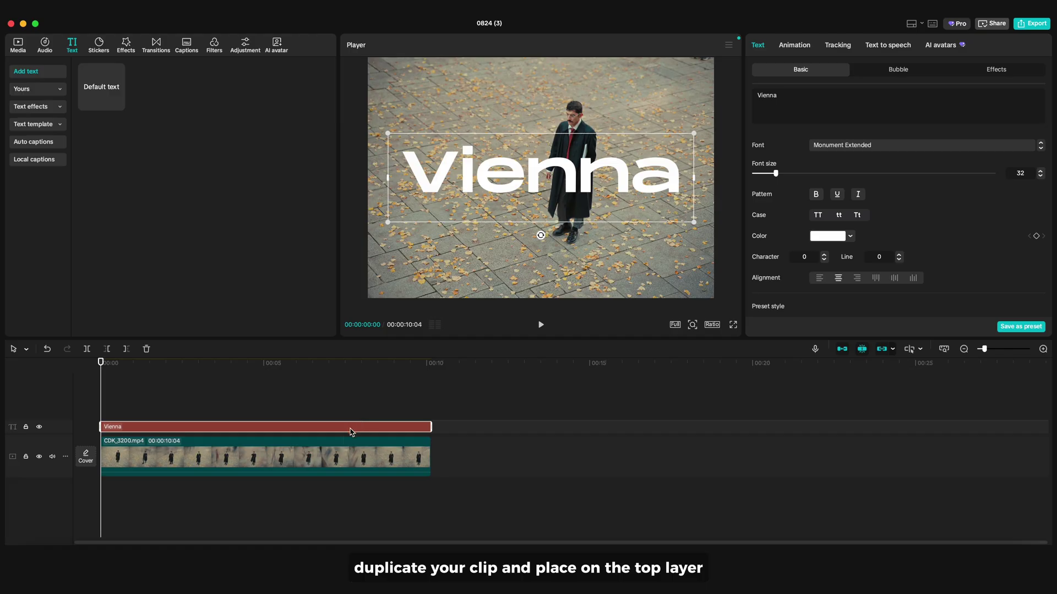
{"action": "left_click", "coordinate": [340, 451]}
- Copy the CDK_3200.mp4 clip onto a new top track and auto-remove its background
{"action": "left_click_drag", "start_coordinate": [340, 451], "coordinate": [327, 398]}
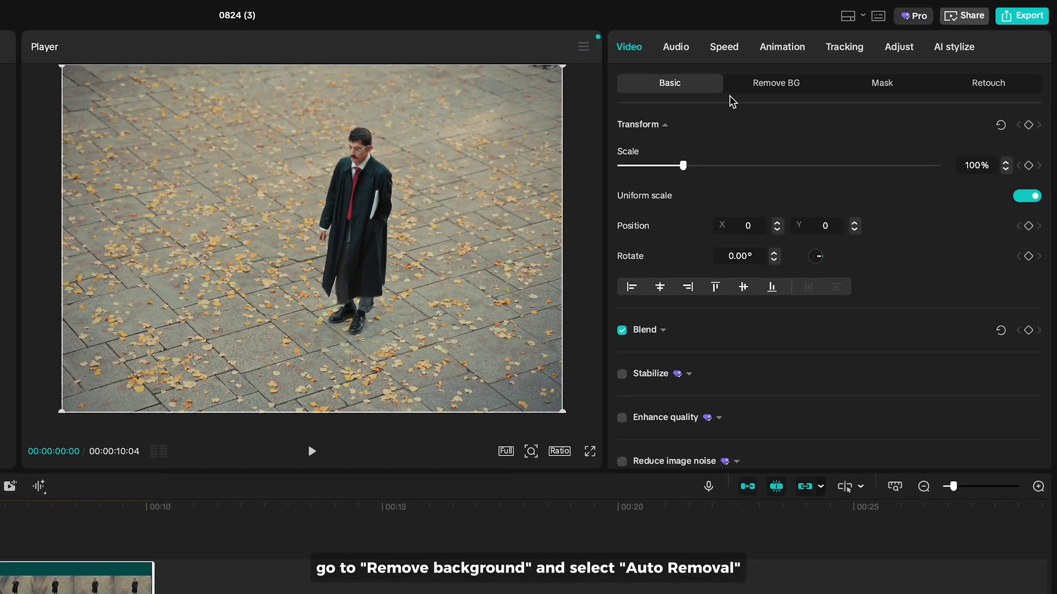
{"action": "left_click", "coordinate": [847, 73]}
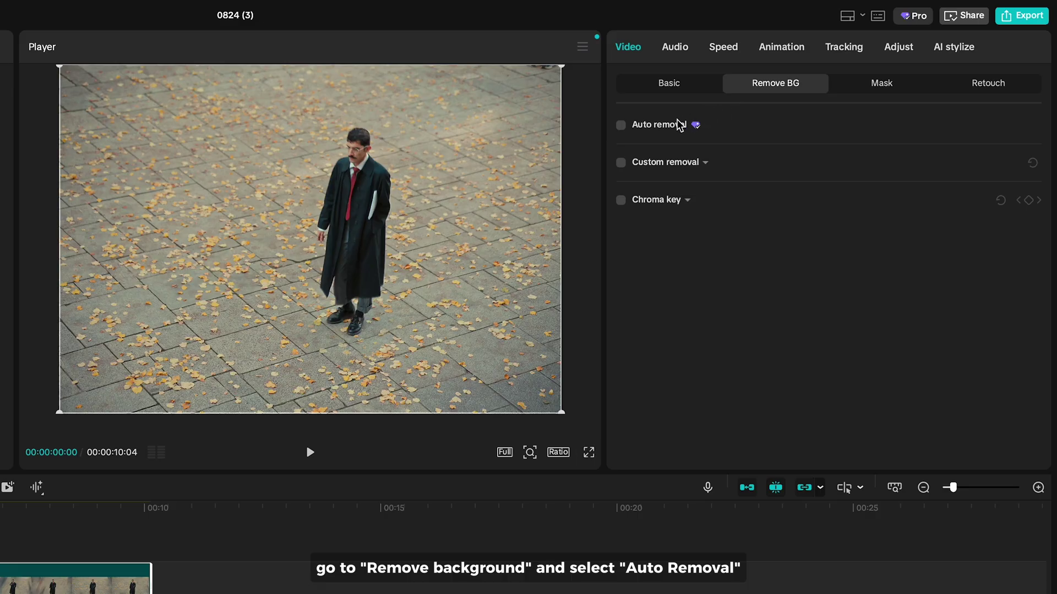
{"action": "left_click", "coordinate": [621, 126]}
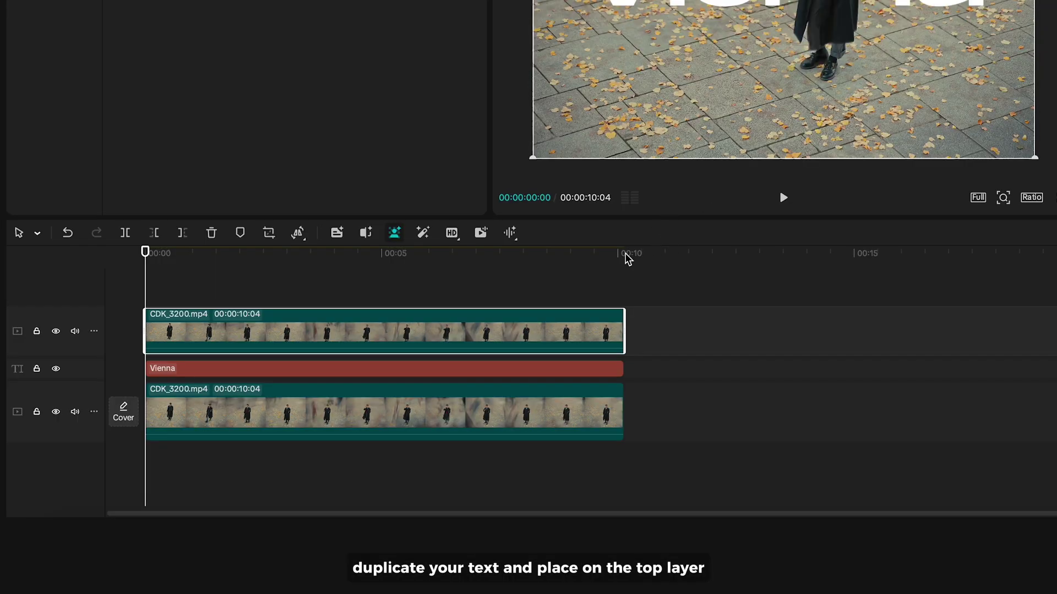
- Copy the Vienna text clip to the top track and colour it black (000000)
{"action": "left_click", "coordinate": [538, 371]}
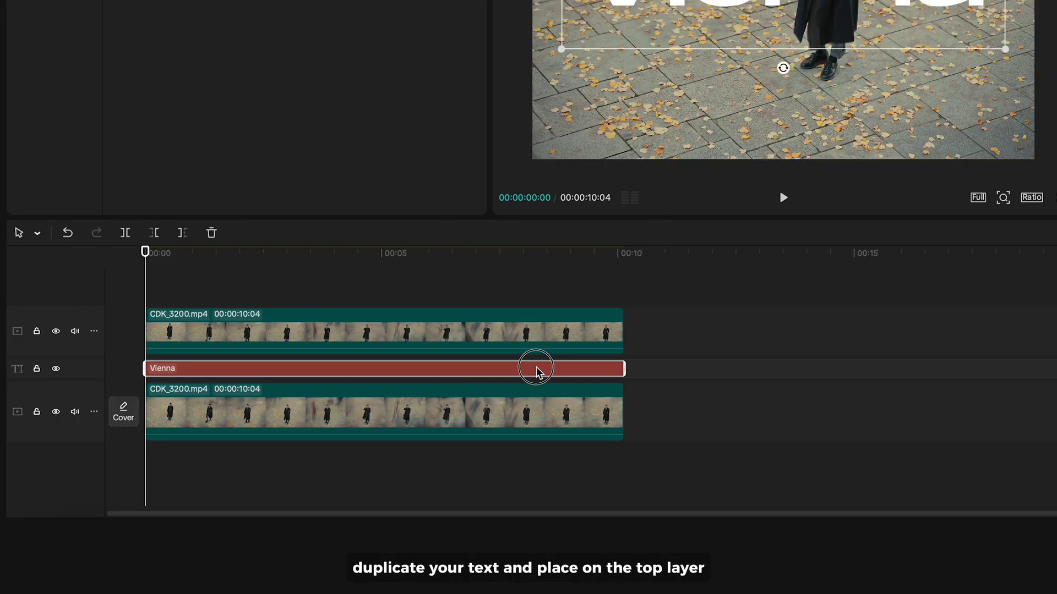
{"action": "left_click_drag", "start_coordinate": [536, 371], "coordinate": [515, 303]}
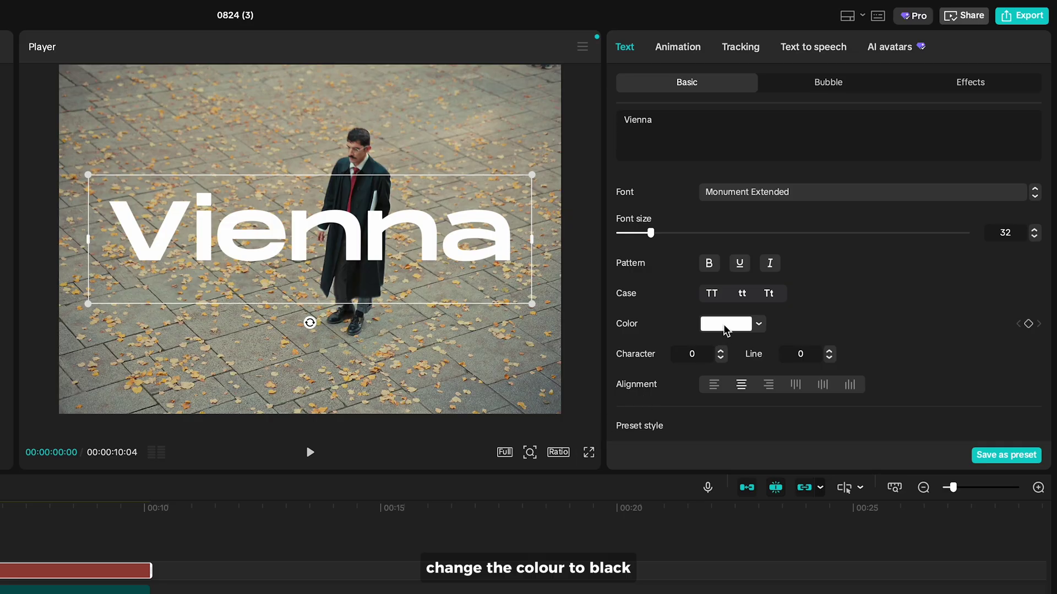
{"action": "left_click", "coordinate": [724, 330]}
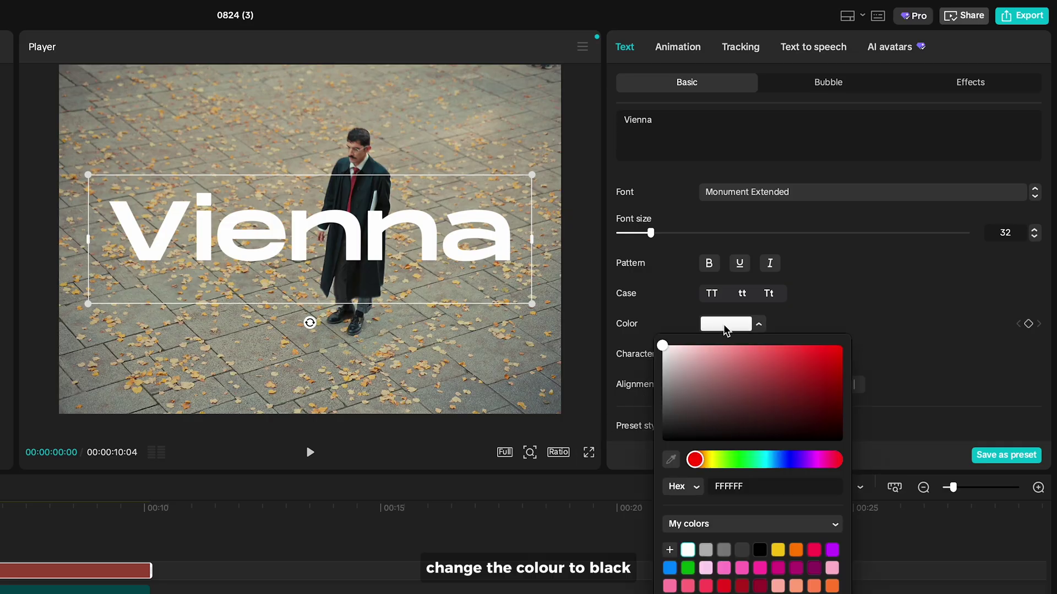
{"action": "left_click_drag", "start_coordinate": [708, 378], "coordinate": [661, 441]}
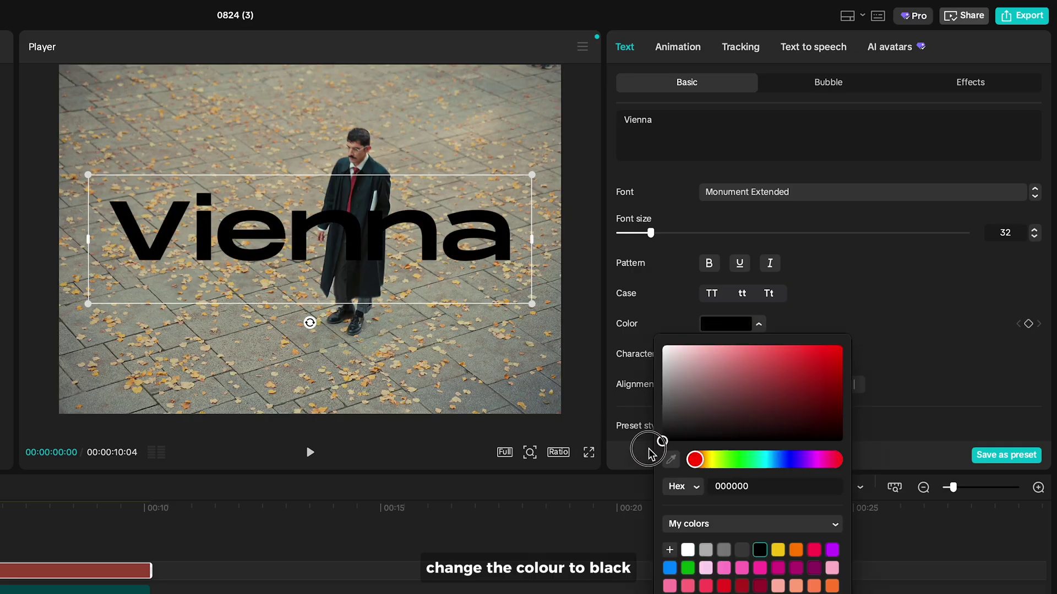
{"action": "left_click", "coordinate": [911, 352]}
- Give the top Vienna text a white (FFFFFF) stroke with thickness 12
{"action": "scroll", "coordinate": [912, 352], "scroll_direction": "down", "scroll_amount": 10}
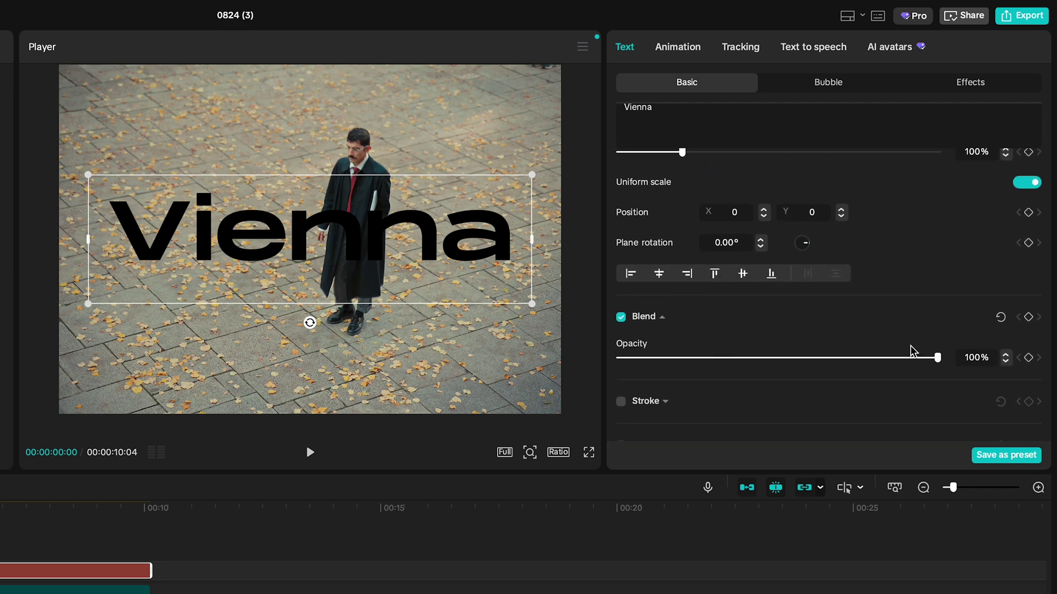
{"action": "scroll", "coordinate": [911, 351], "scroll_direction": "down", "scroll_amount": 4}
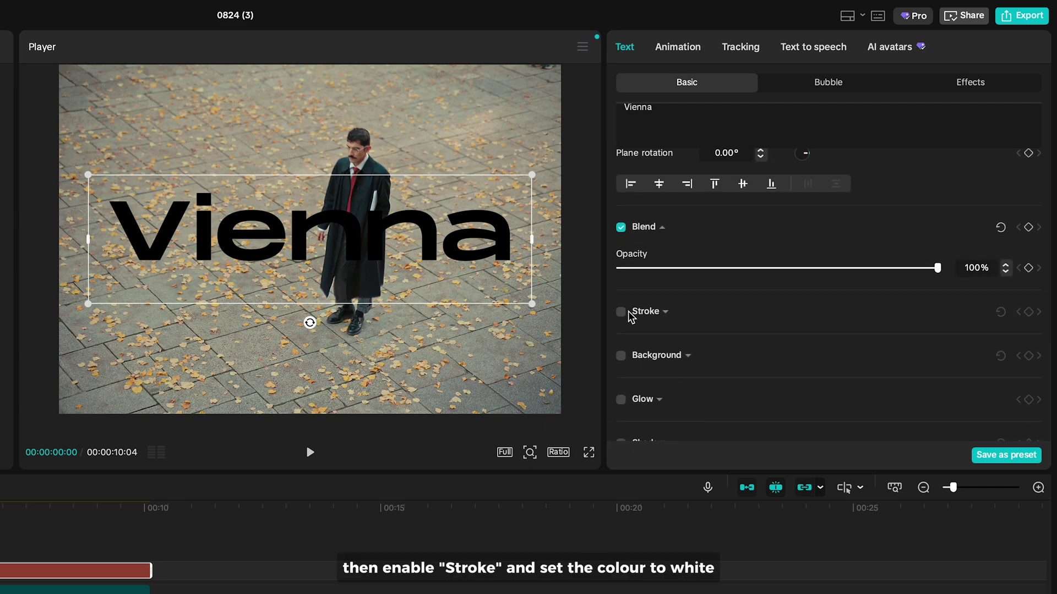
{"action": "left_click", "coordinate": [622, 312]}
{"action": "left_click", "coordinate": [715, 344]}
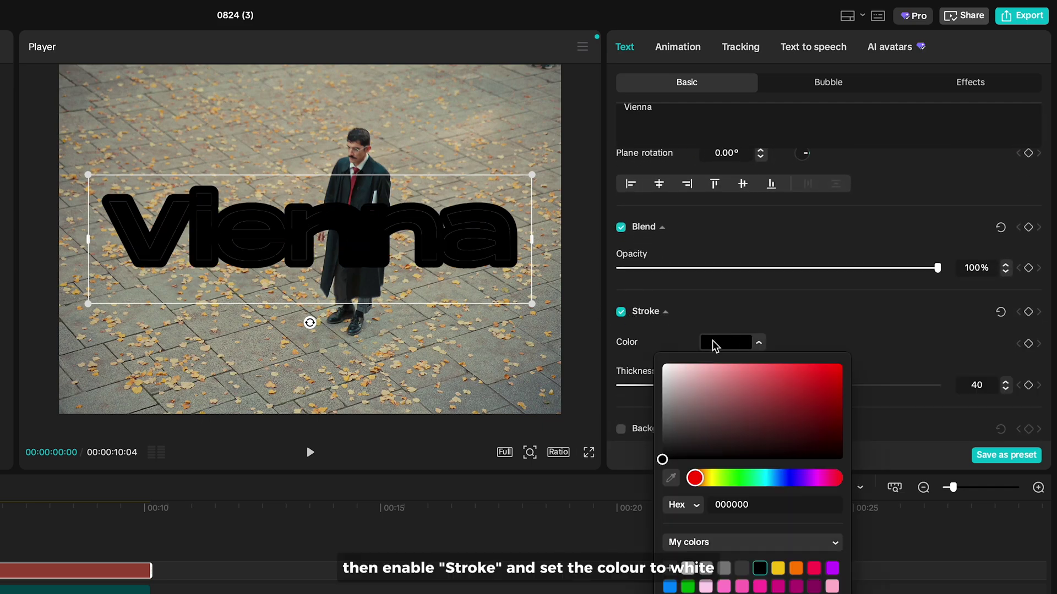
{"action": "left_click_drag", "start_coordinate": [692, 381], "coordinate": [663, 361]}
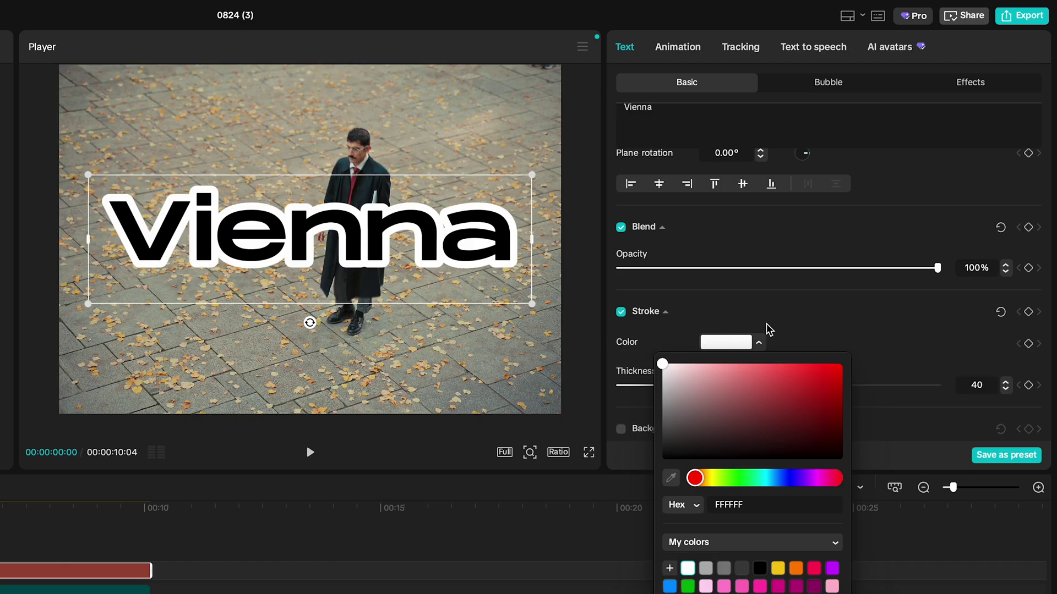
{"action": "left_click", "coordinate": [798, 328]}
{"action": "left_click_drag", "start_coordinate": [747, 387], "coordinate": [647, 392]}
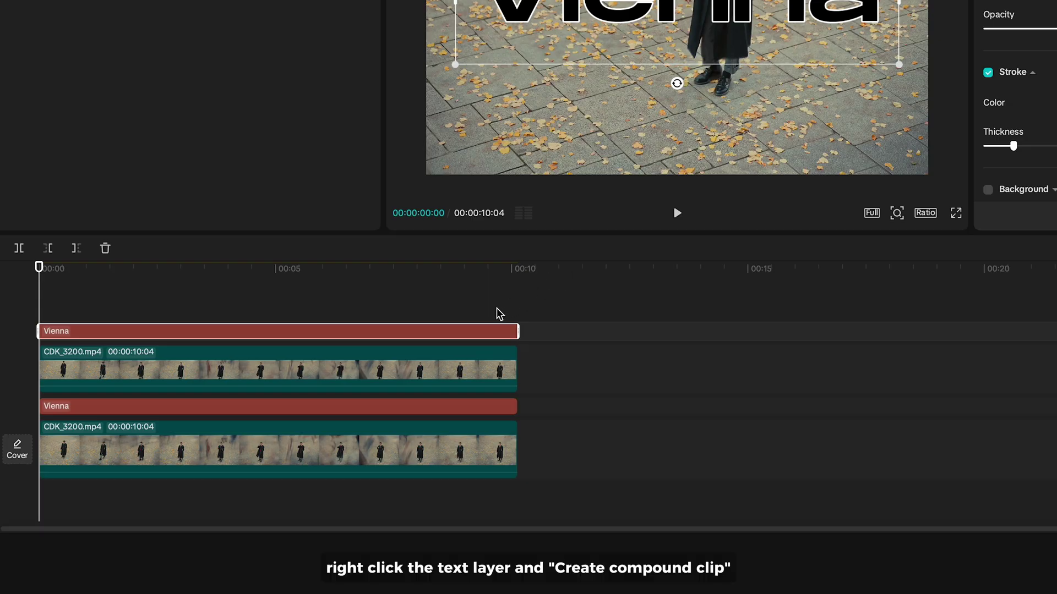
- Make the top Vienna clip into Compound clip1 and set its blend mode to Screen
{"action": "right_click", "coordinate": [478, 332]}
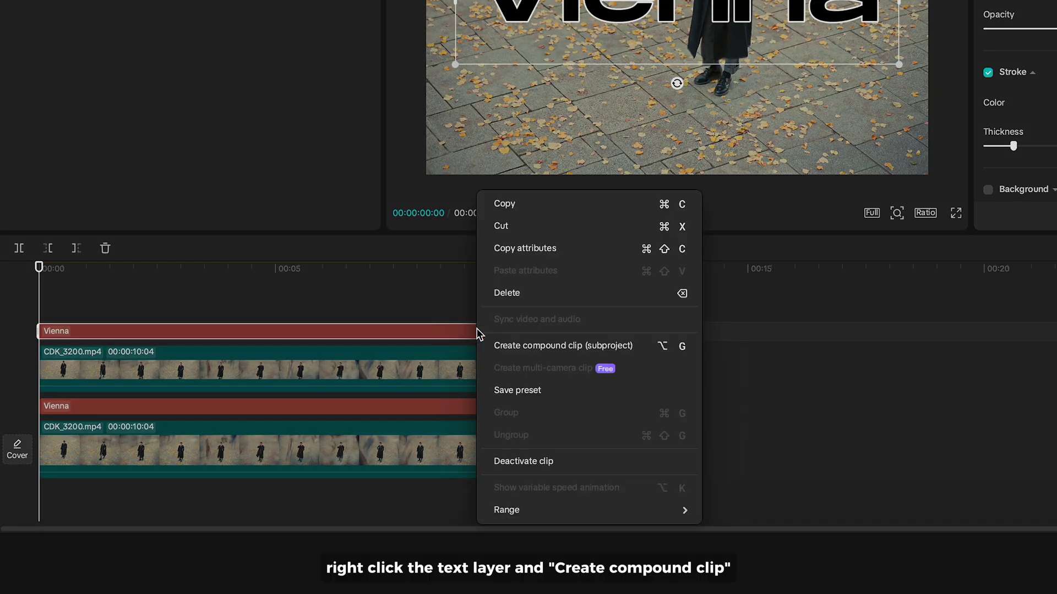
{"action": "left_click", "coordinate": [499, 346]}
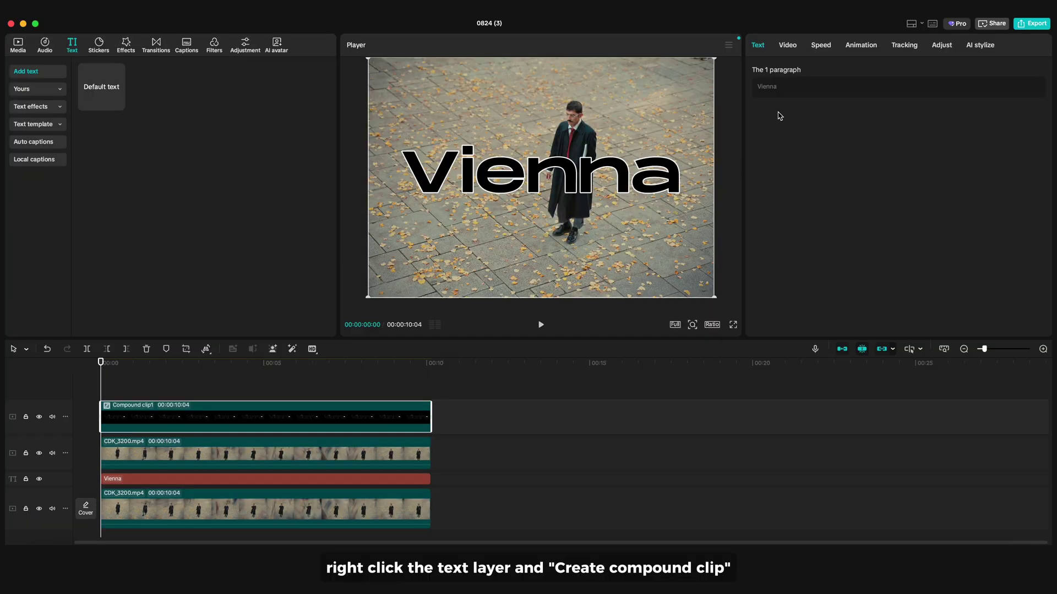
{"action": "left_click", "coordinate": [788, 45]}
{"action": "left_click", "coordinate": [780, 70]}
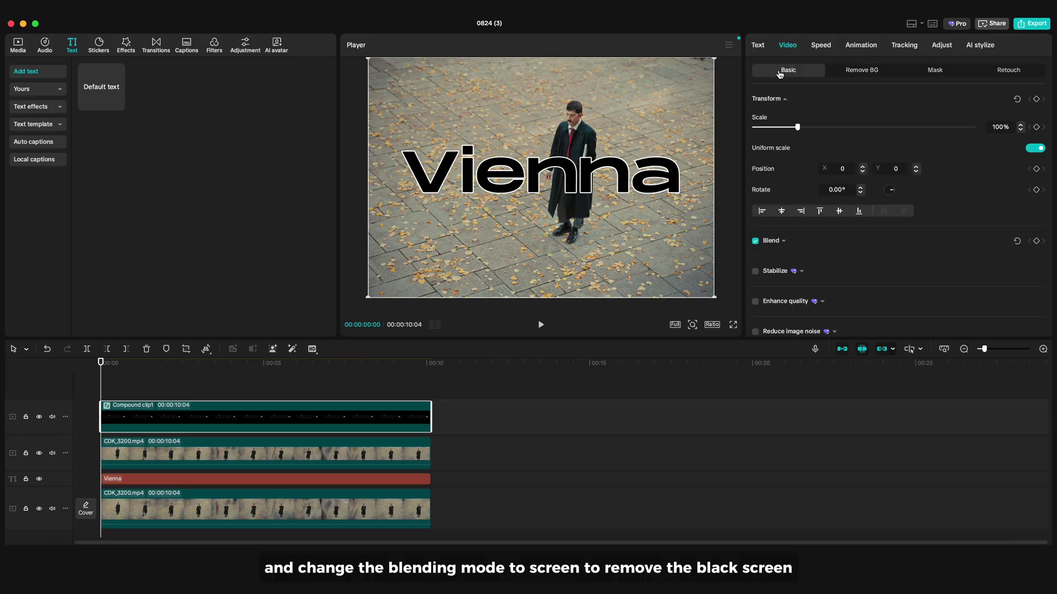
{"action": "left_click", "coordinate": [784, 241]}
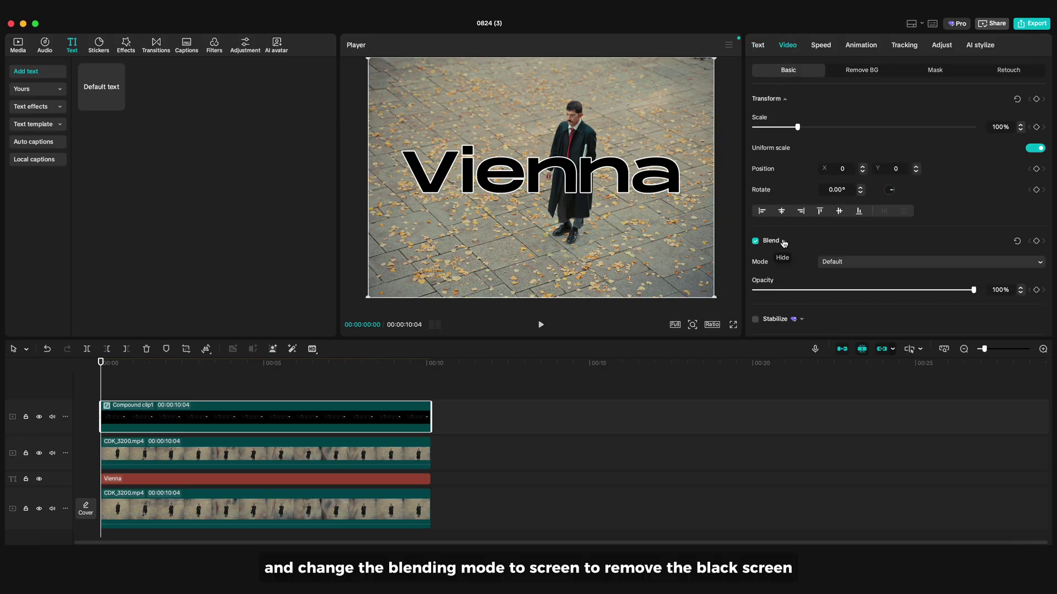
{"action": "left_click", "coordinate": [835, 263]}
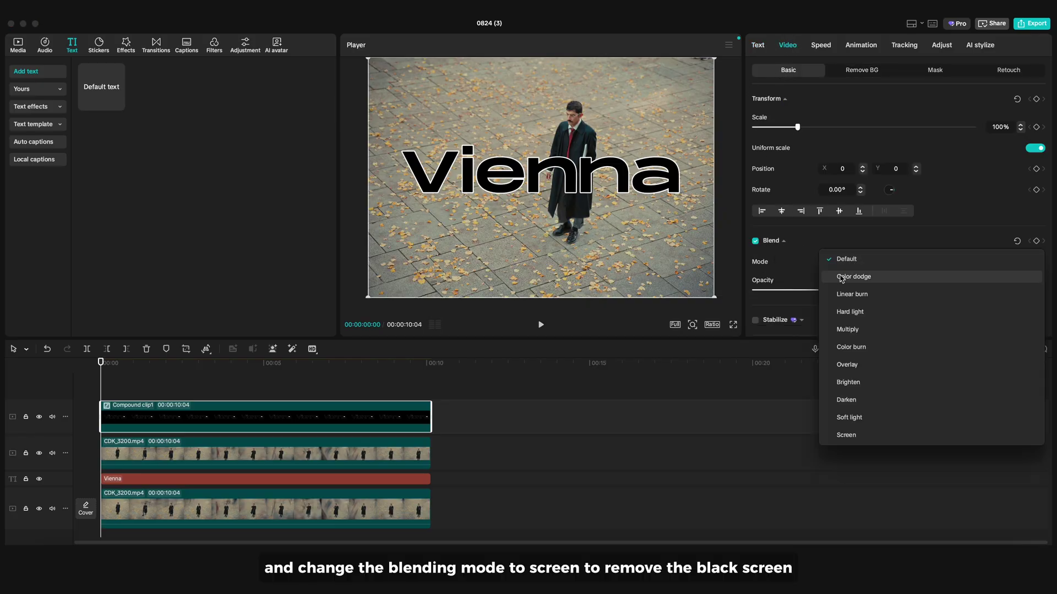
{"action": "left_click", "coordinate": [860, 436]}
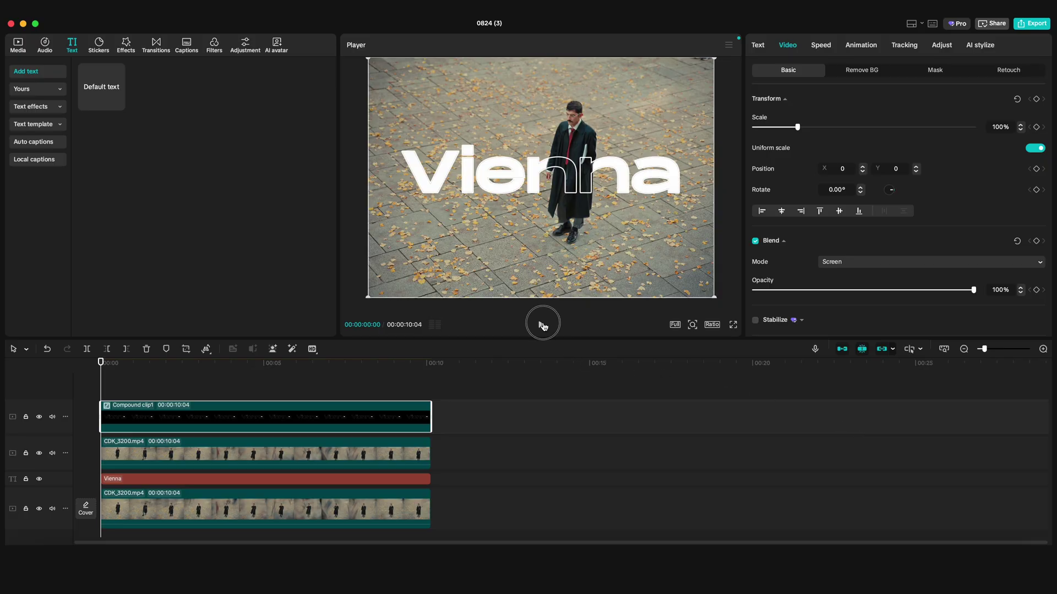